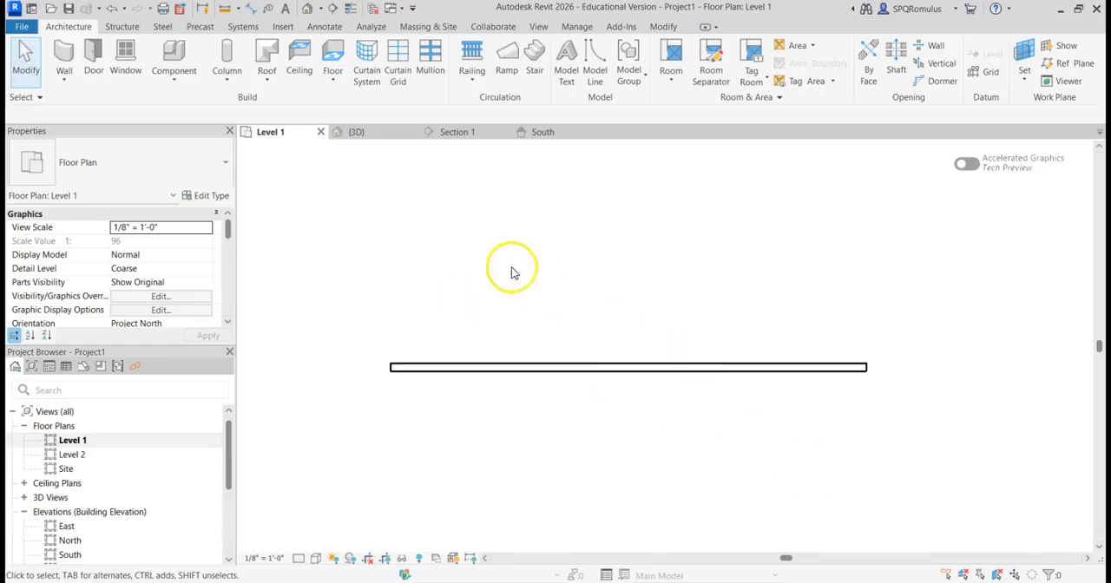
# Step: Examine the wall and its levels in the default 3D view, the South elevation and Section 1
pyautogui.click(307, 9)
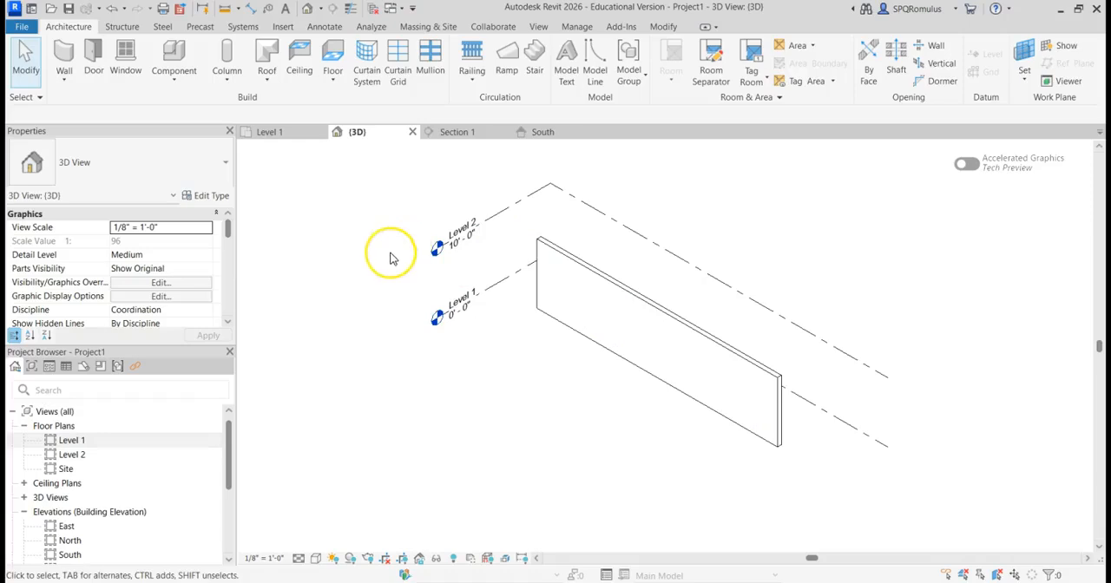
pyautogui.scroll(-3, 113, 456)
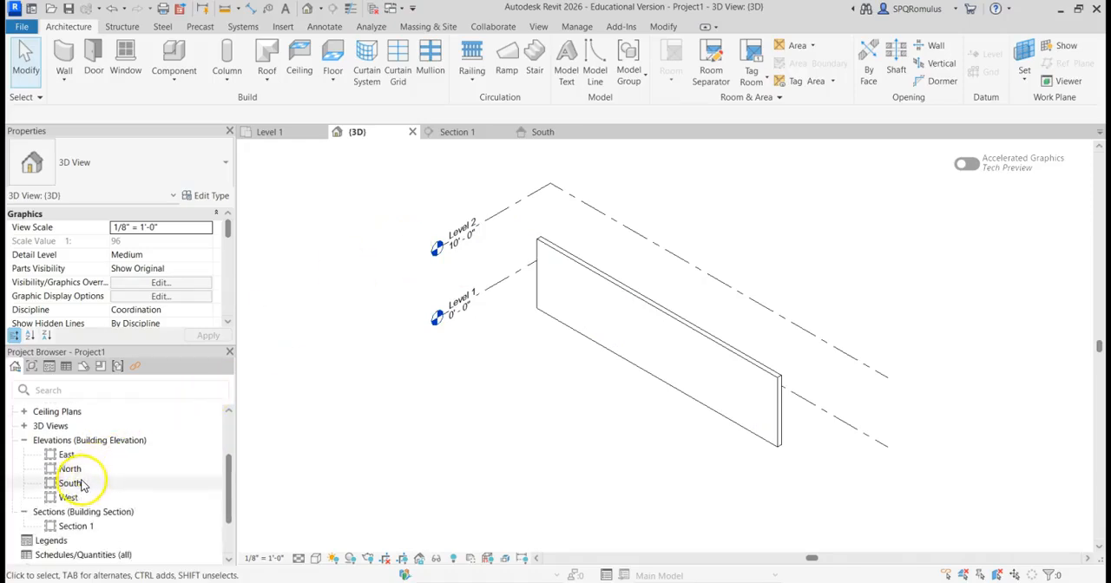
pyautogui.doubleClick(82, 484)
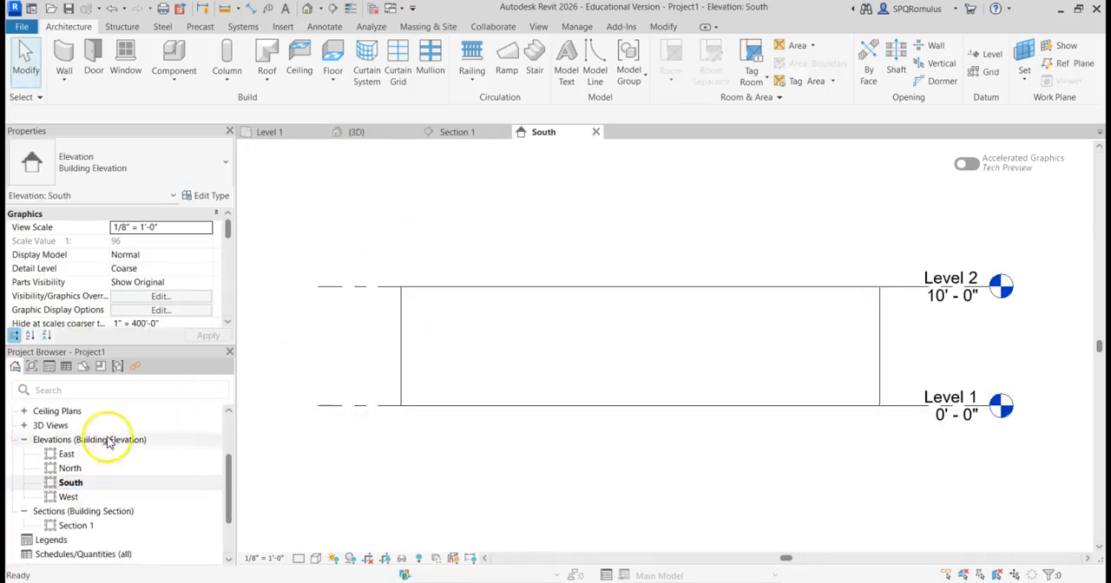
pyautogui.scroll(-2, 109, 443)
pyautogui.doubleClick(77, 472)
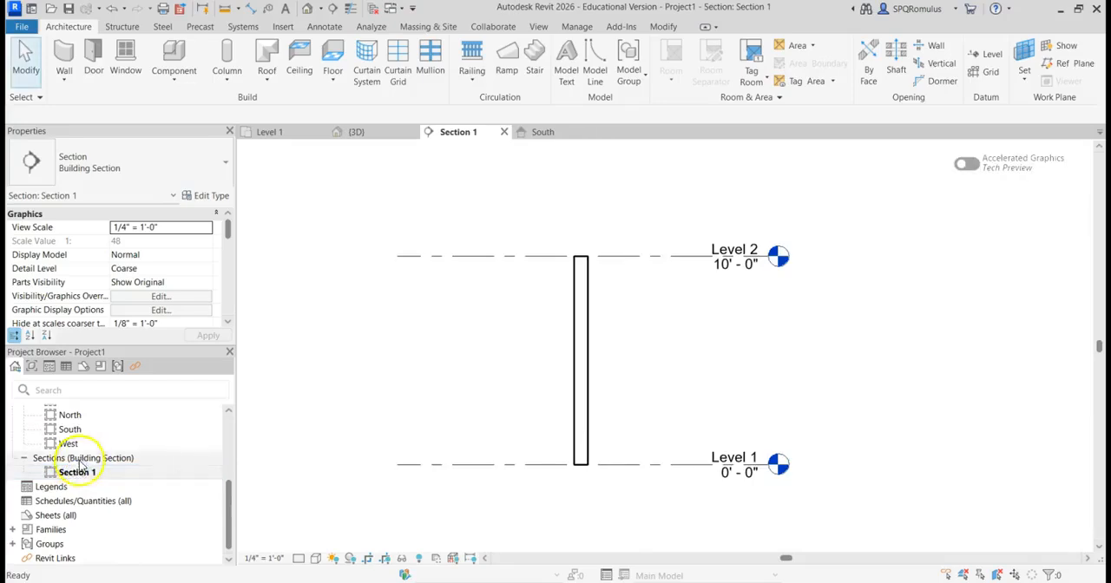
# Step: Return to the South elevation and inspect the two level markers and the wall's base and top constraints
pyautogui.doubleClick(72, 432)
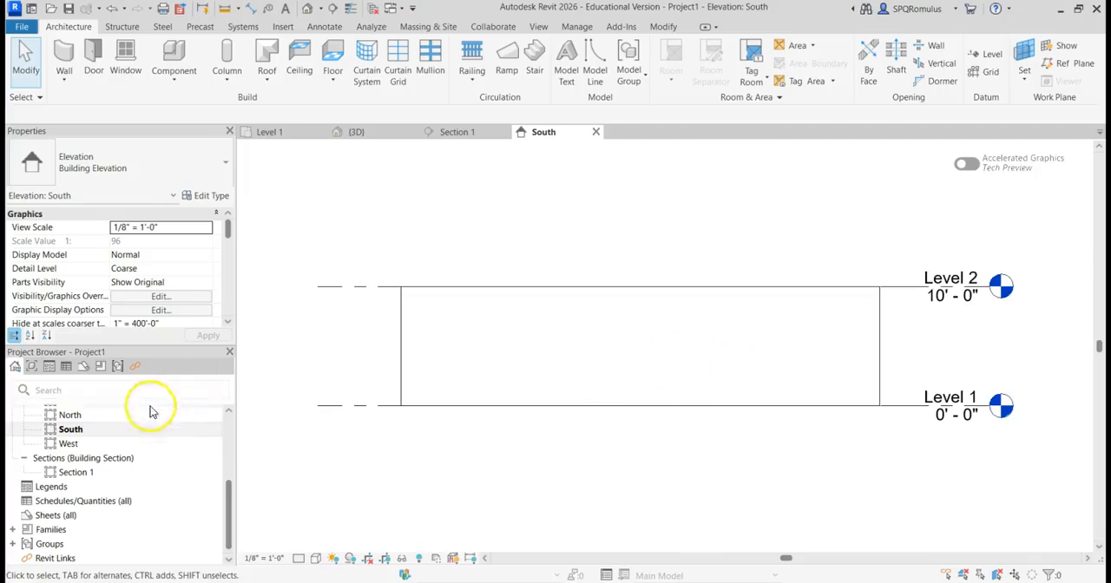
pyautogui.scroll(3, 125, 426)
pyautogui.scroll(-3, 108, 453)
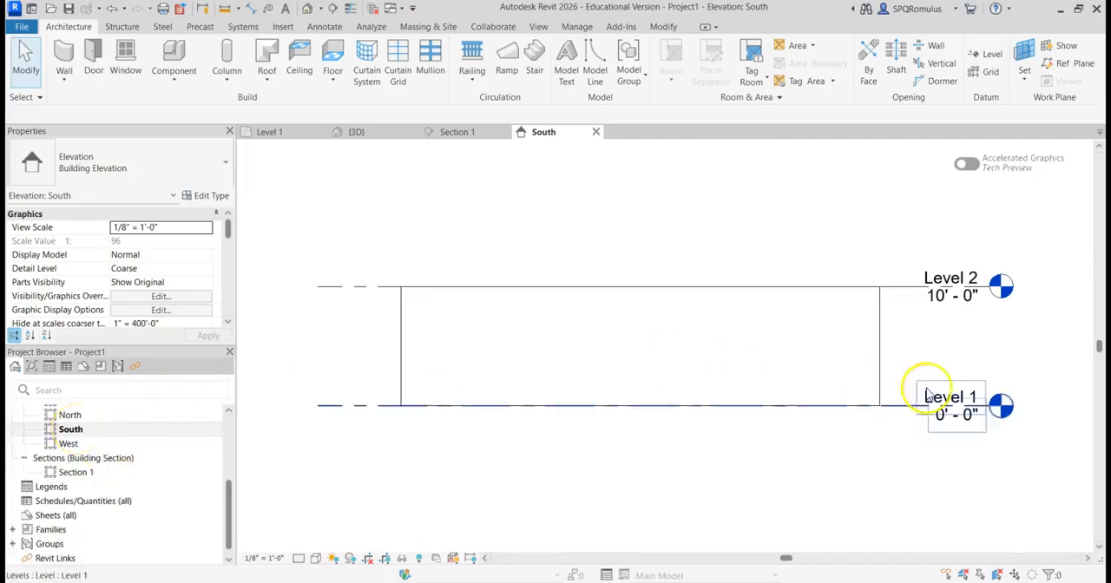
pyautogui.moveTo(955, 339); pyautogui.dragTo(836, 365, button='middle')
pyautogui.scroll(1, 834, 362)
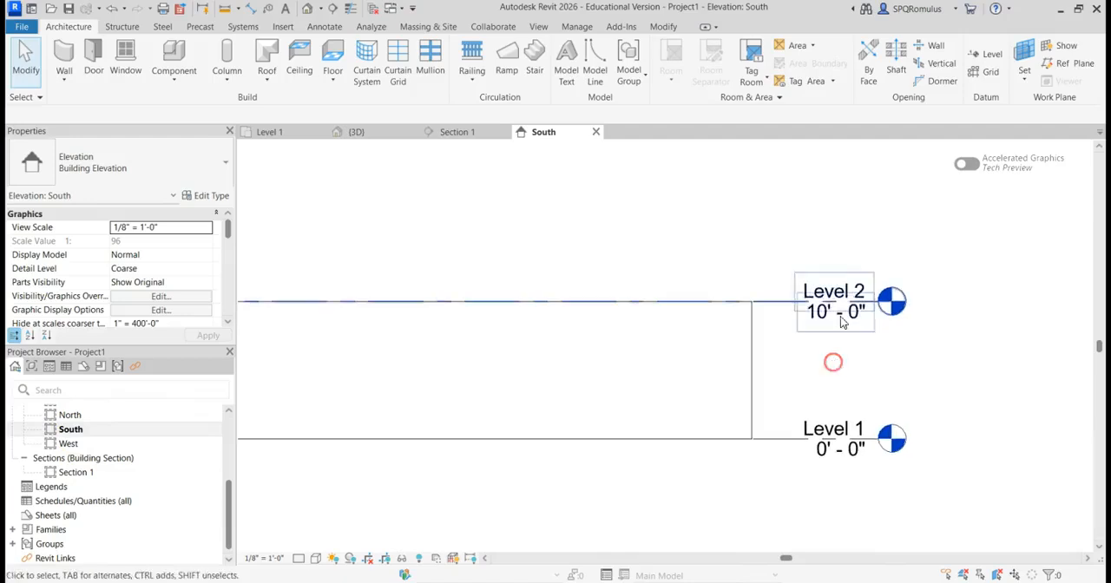
pyautogui.click(754, 348)
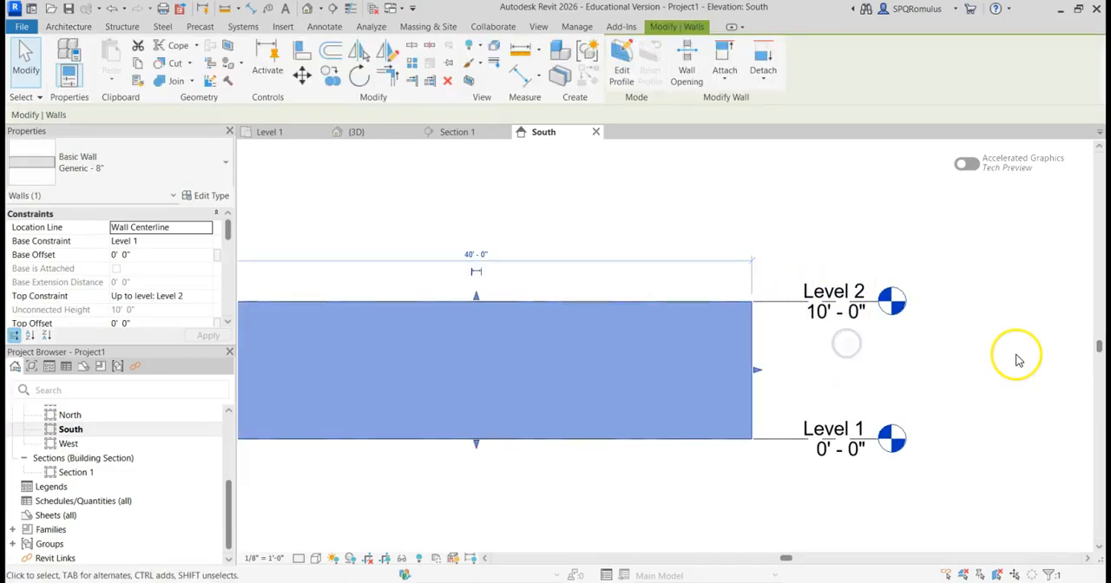
pyautogui.click(798, 208)
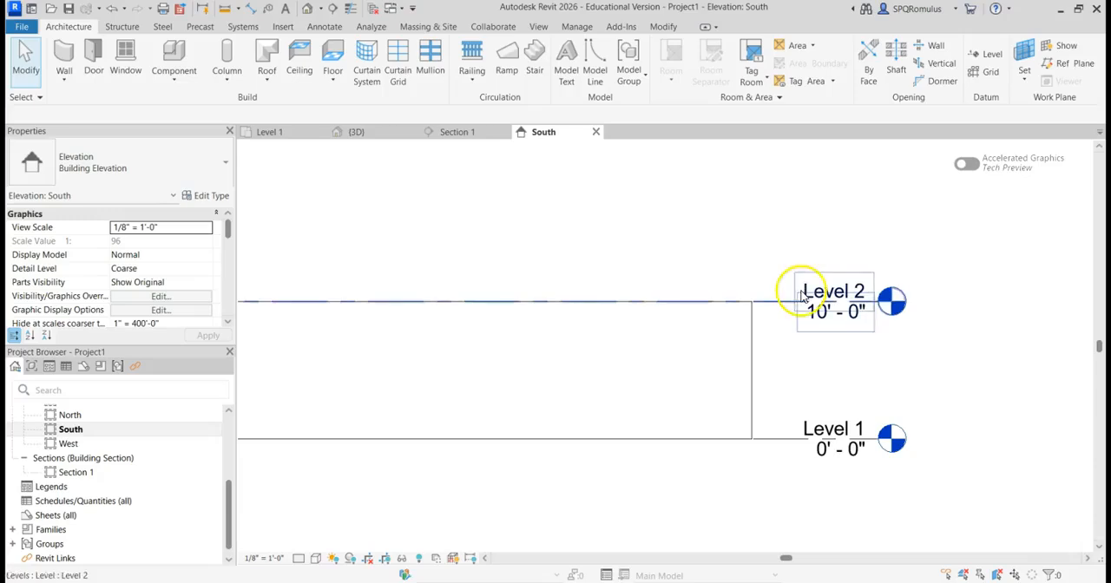
# Step: Rename Level 1 to 1ST FLOOR, renaming the corresponding views as well
pyautogui.click(823, 432)
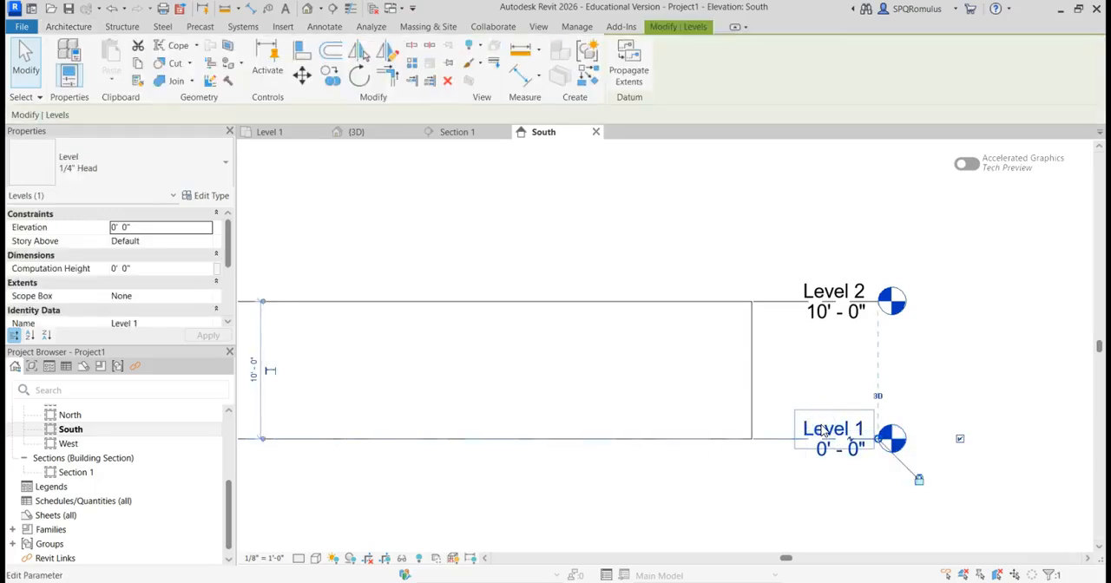
pyautogui.click(823, 430)
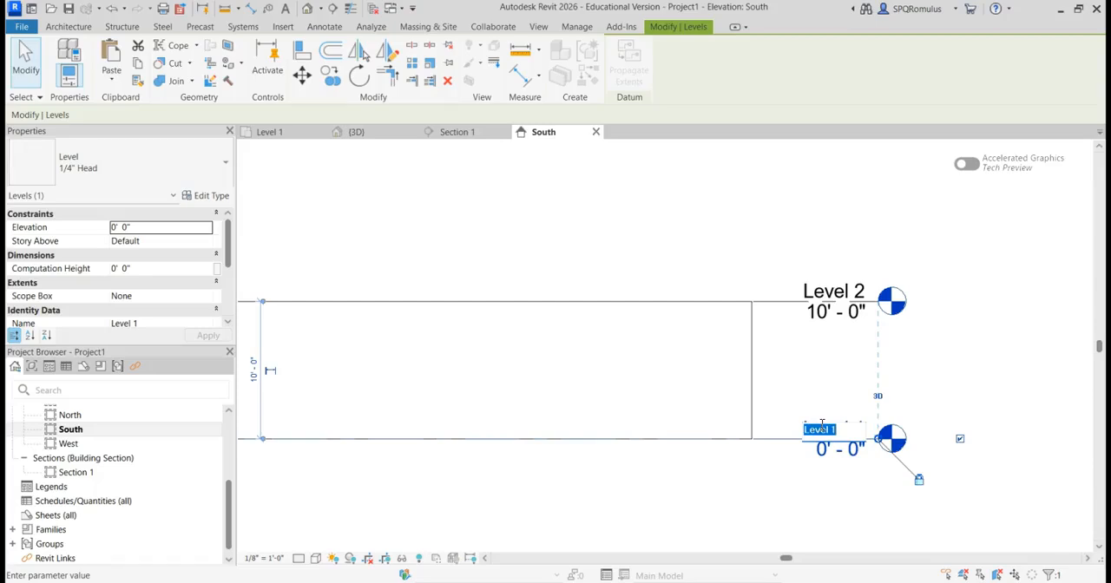
pyautogui.write('1ST FLOOR')
pyautogui.press('Return')
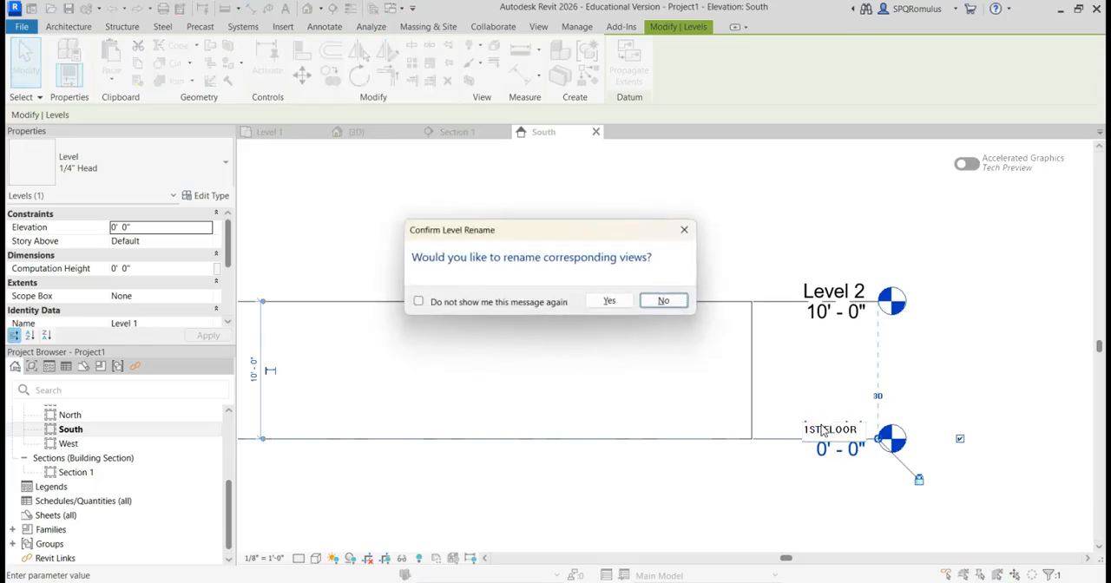
pyautogui.click(608, 302)
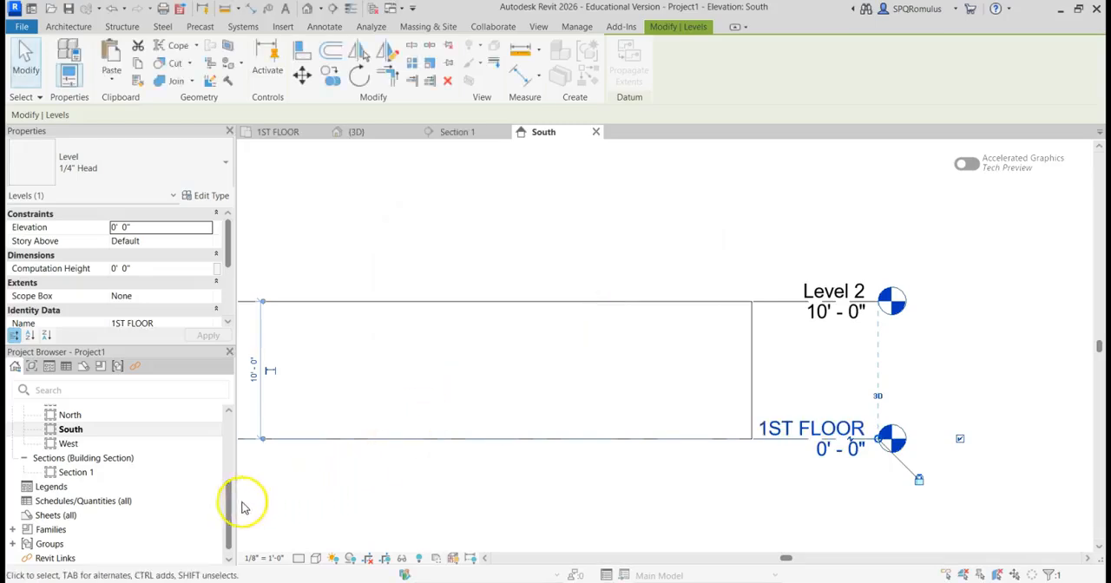
pyautogui.moveTo(229, 505); pyautogui.dragTo(284, 435)
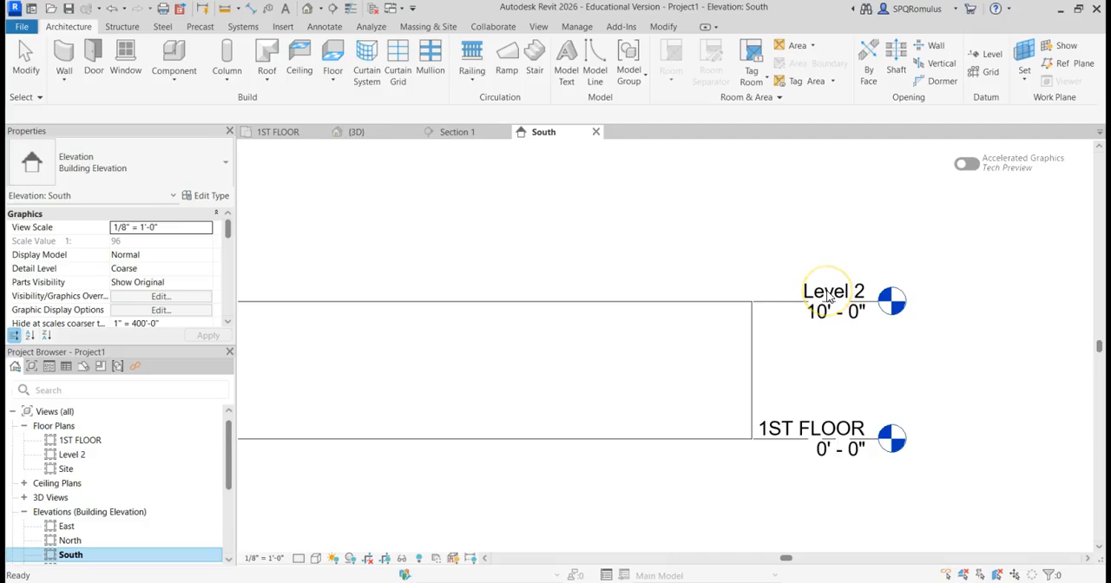
# Step: Rename Level 2 to 2ND FLOOR, renaming the corresponding views as well
pyautogui.click(829, 297)
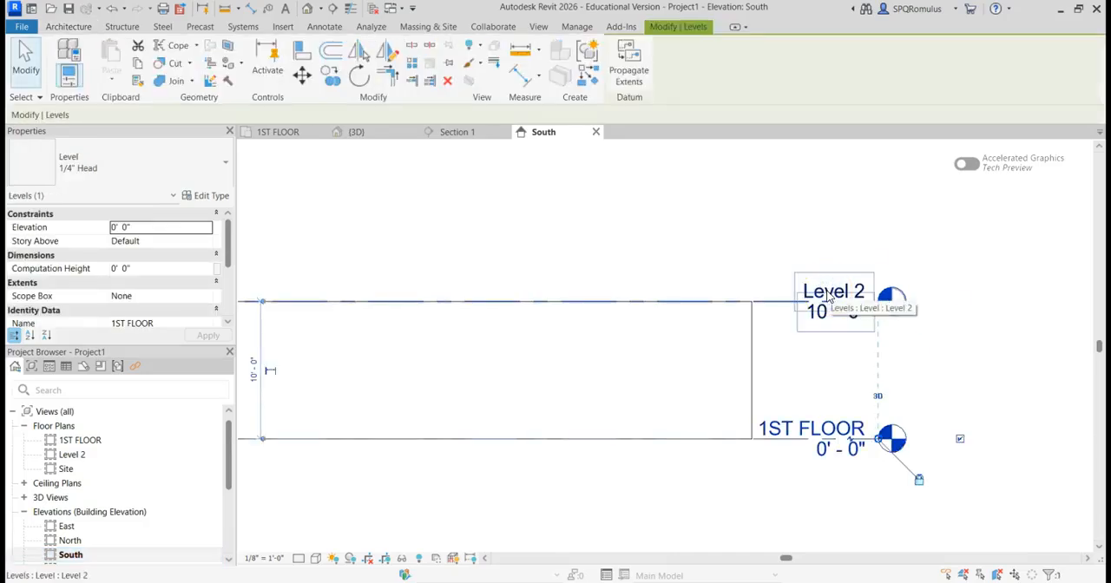
pyautogui.click(829, 297)
pyautogui.click(828, 292)
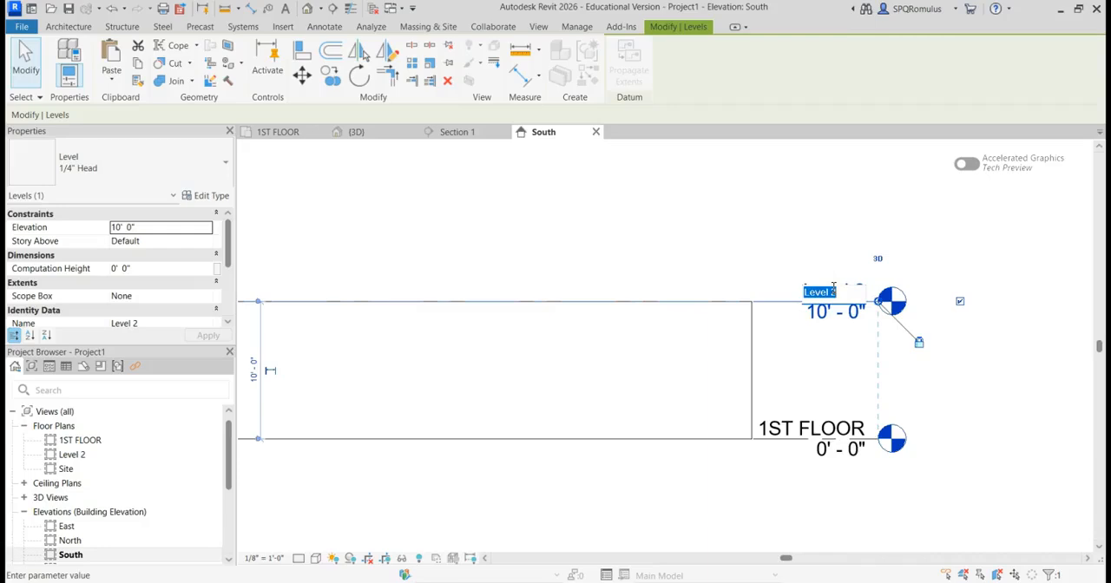
pyautogui.write('2ND FLOOR')
pyautogui.press('Return')
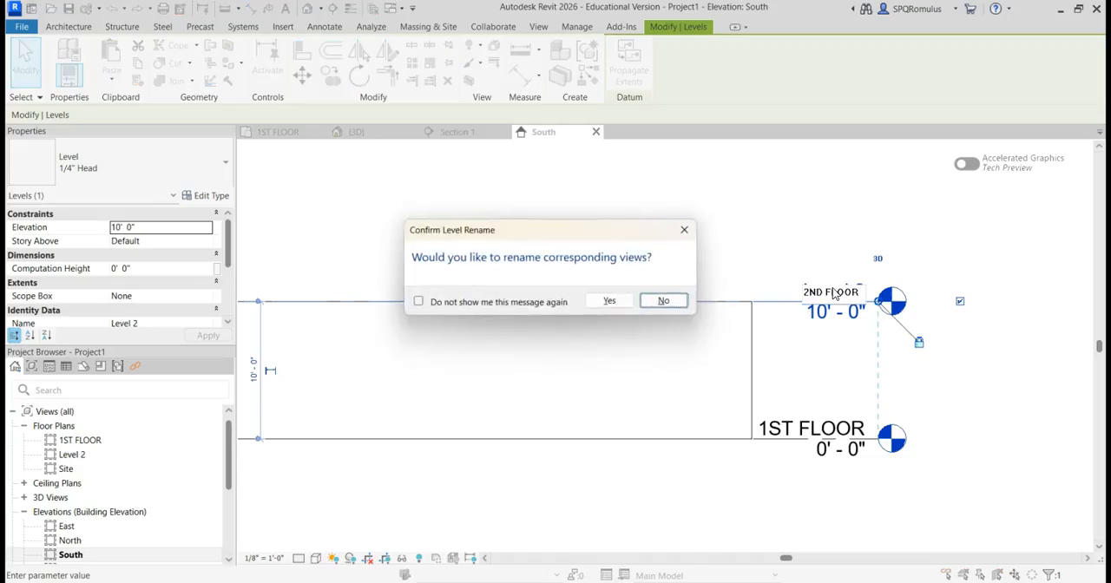
pyautogui.click(612, 301)
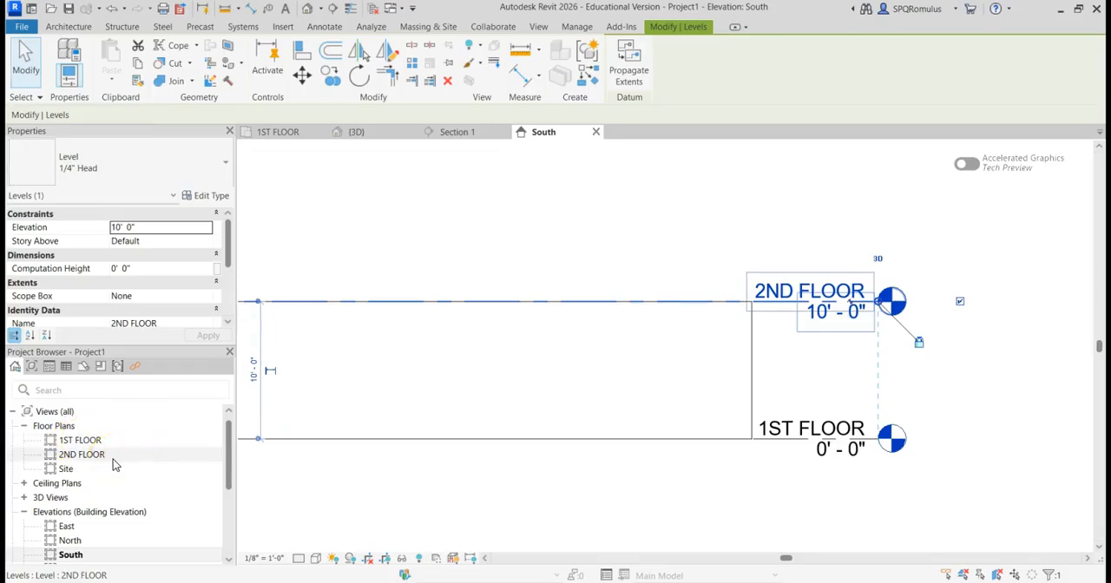
pyautogui.click(373, 337)
# Step: Draw a new level 10'-0" above 2ND FLOOR, at elevation 20'-0", with both ends aligned to the existing levels and no plan view created
pyautogui.click(449, 245)
pyautogui.moveTo(449, 246); pyautogui.dragTo(619, 287, button='middle')
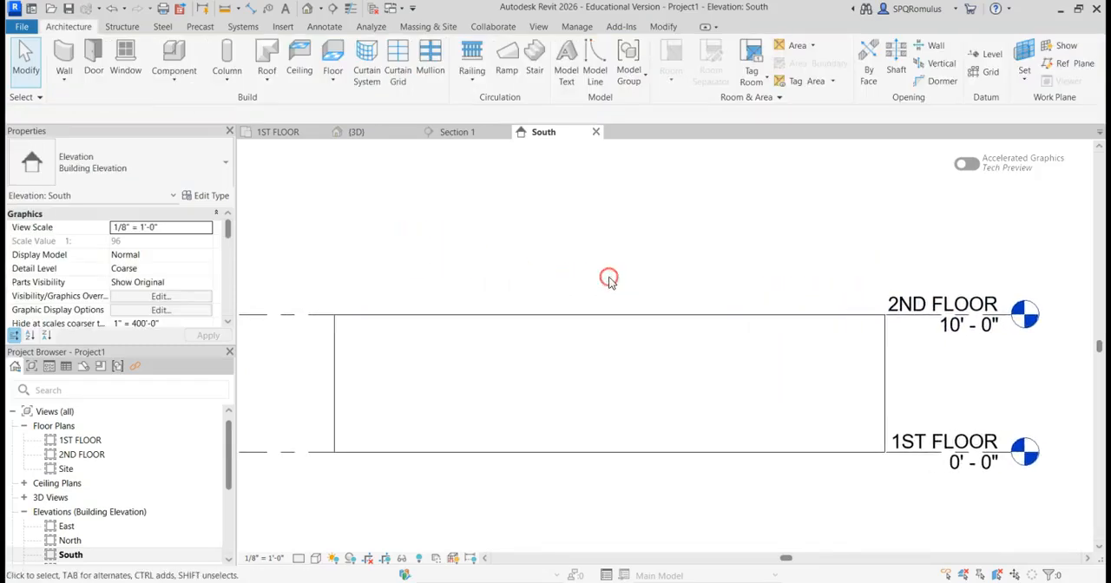
pyautogui.scroll(-1, 610, 277)
pyautogui.moveTo(596, 204); pyautogui.dragTo(593, 235, button='middle')
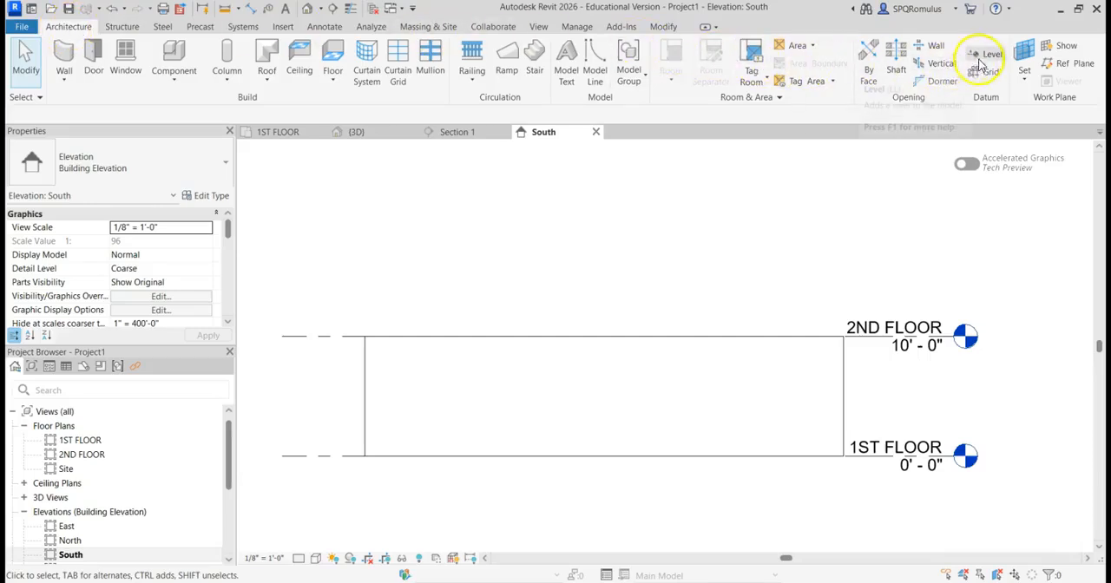
pyautogui.click(989, 56)
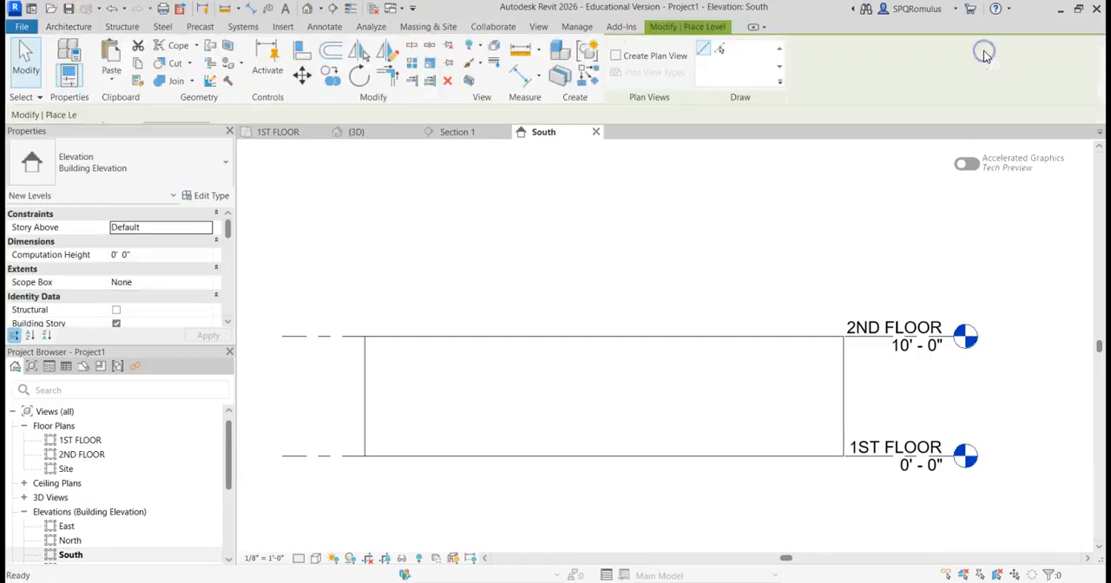
pyautogui.moveTo(451, 218); pyautogui.dragTo(543, 214, button='middle')
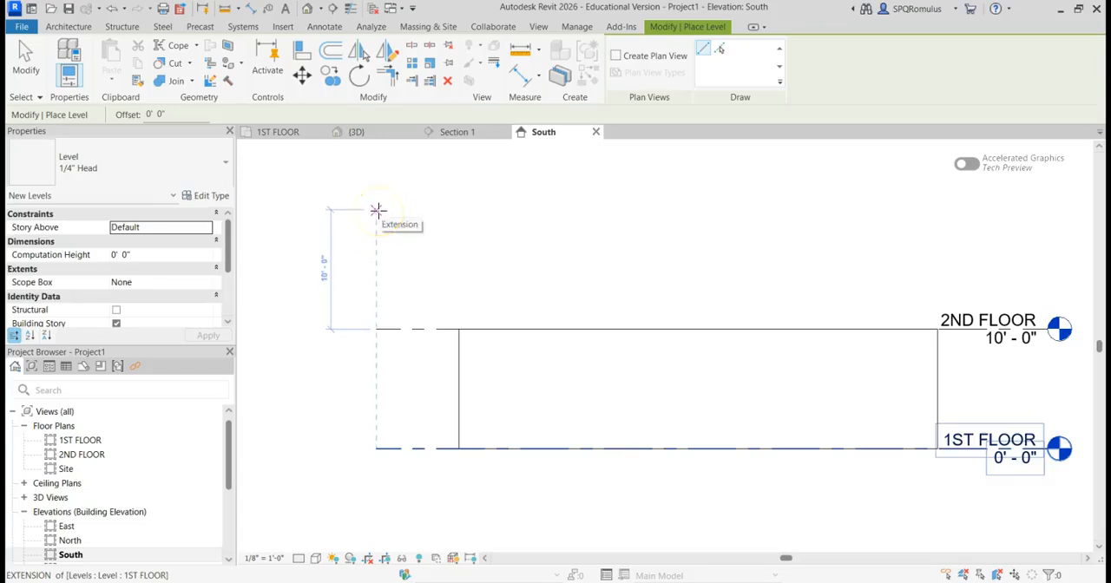
pyautogui.click(378, 210)
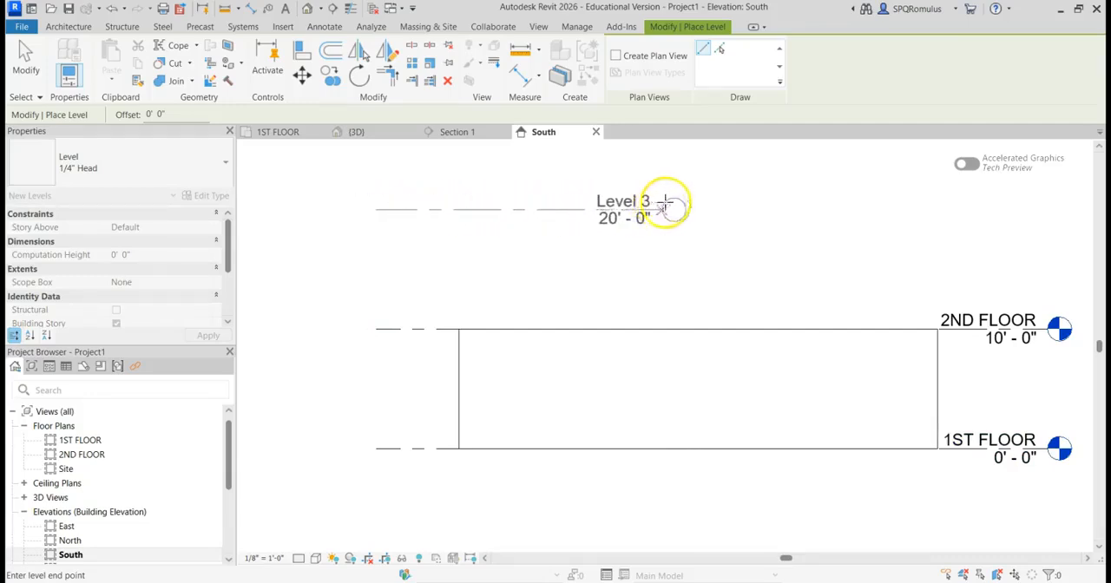
pyautogui.moveTo(880, 208); pyautogui.dragTo(706, 221, button='middle')
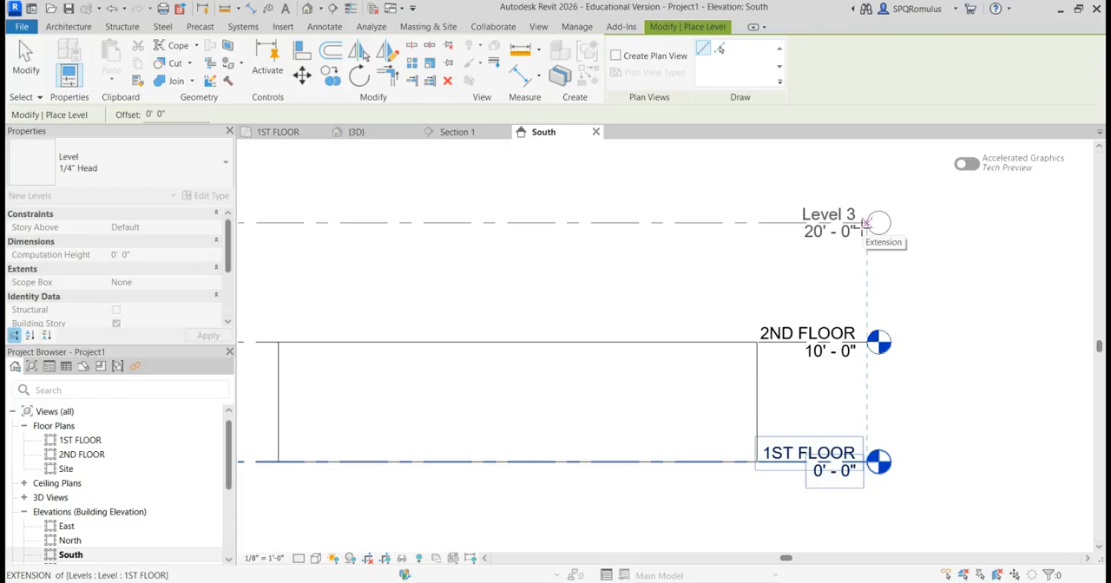
pyautogui.click(865, 223)
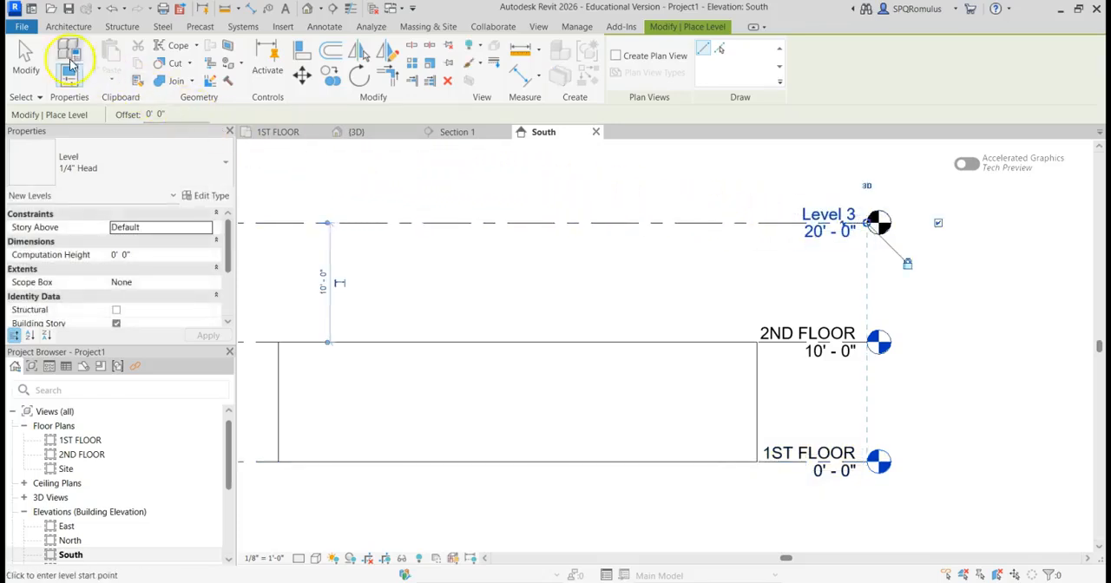
# Step: Draw another level at elevation 30'-0", aligned with the ends of the levels below, and finish placing levels
pyautogui.scroll(-2, 767, 275)
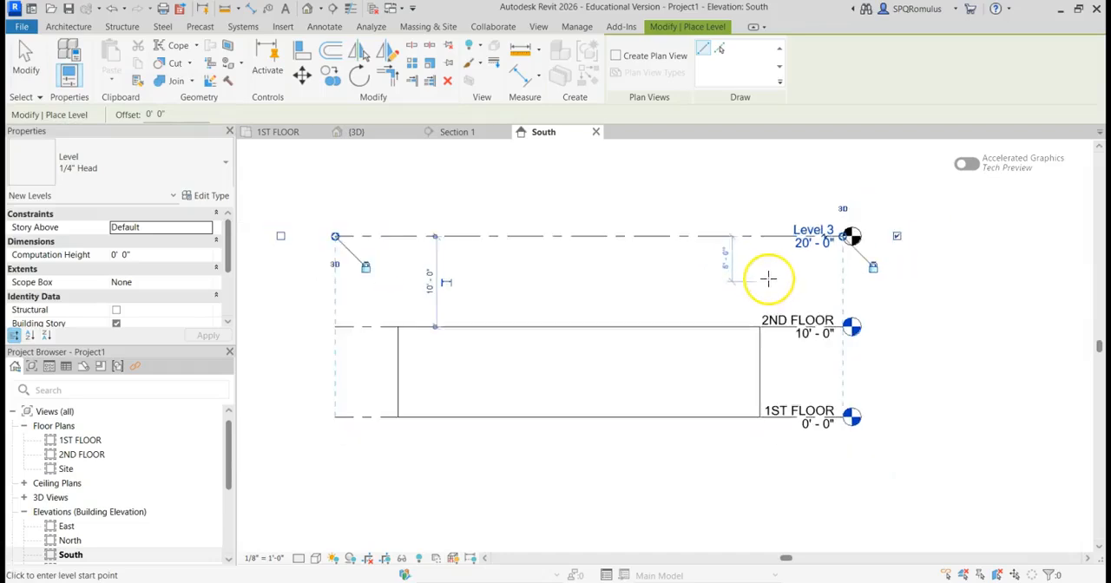
pyautogui.moveTo(337, 147); pyautogui.dragTo(337, 212, button='middle')
pyautogui.moveTo(336, 210); pyautogui.dragTo(778, 209)
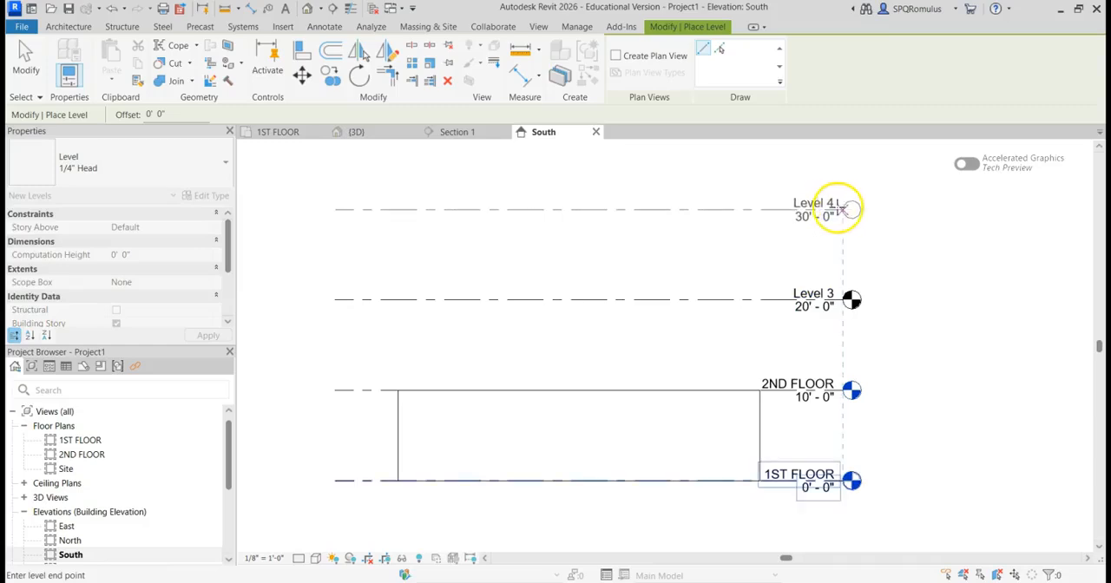
pyautogui.click(843, 209)
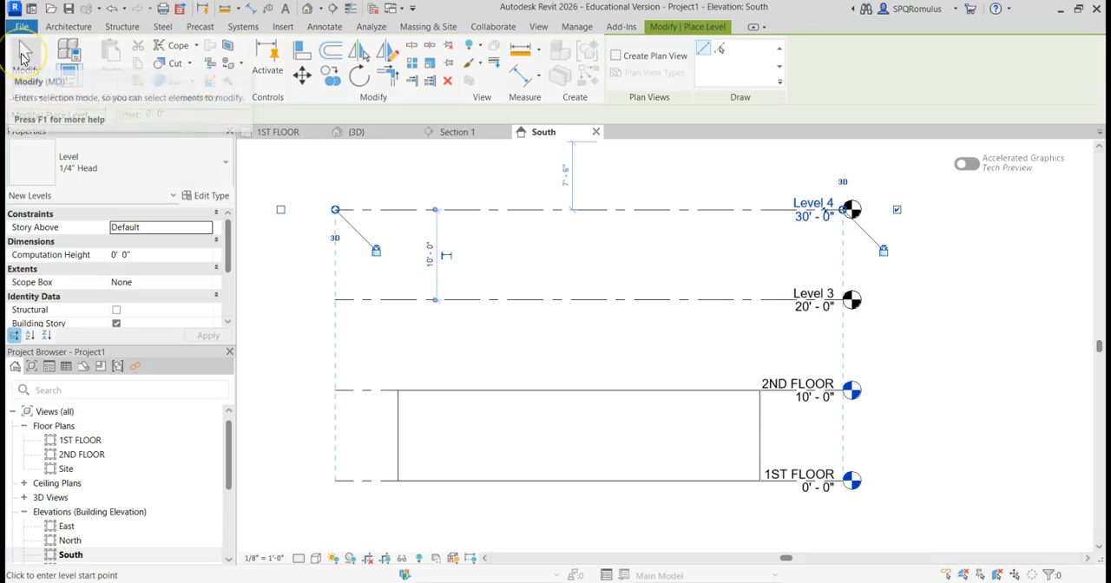
pyautogui.click(25, 57)
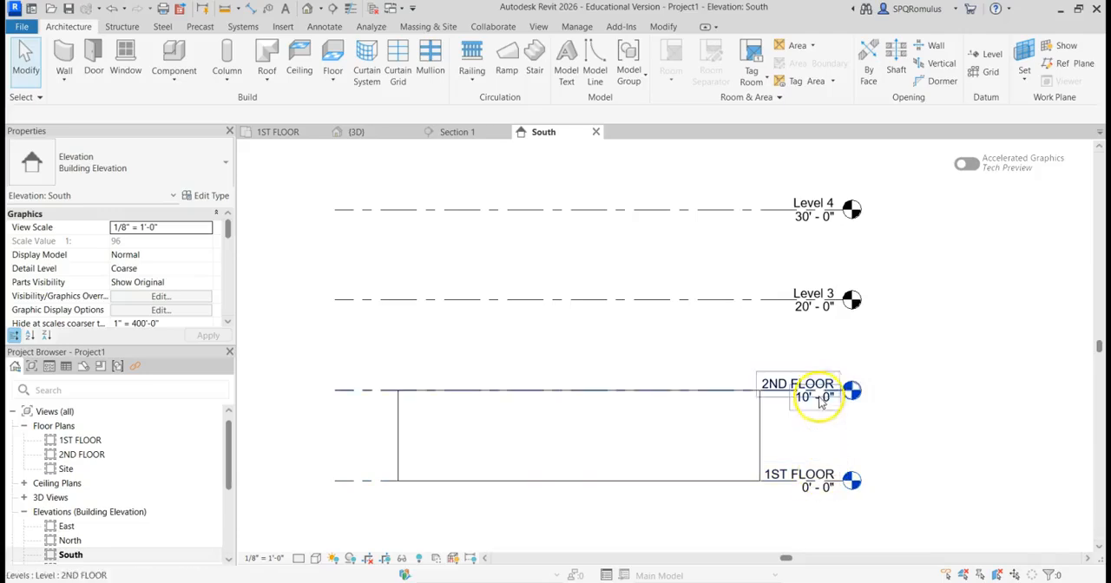
# Step: Compare the level head symbols of 2ND FLOOR, Level 3 and Level 4 in the South elevation
pyautogui.scroll(5, 851, 390)
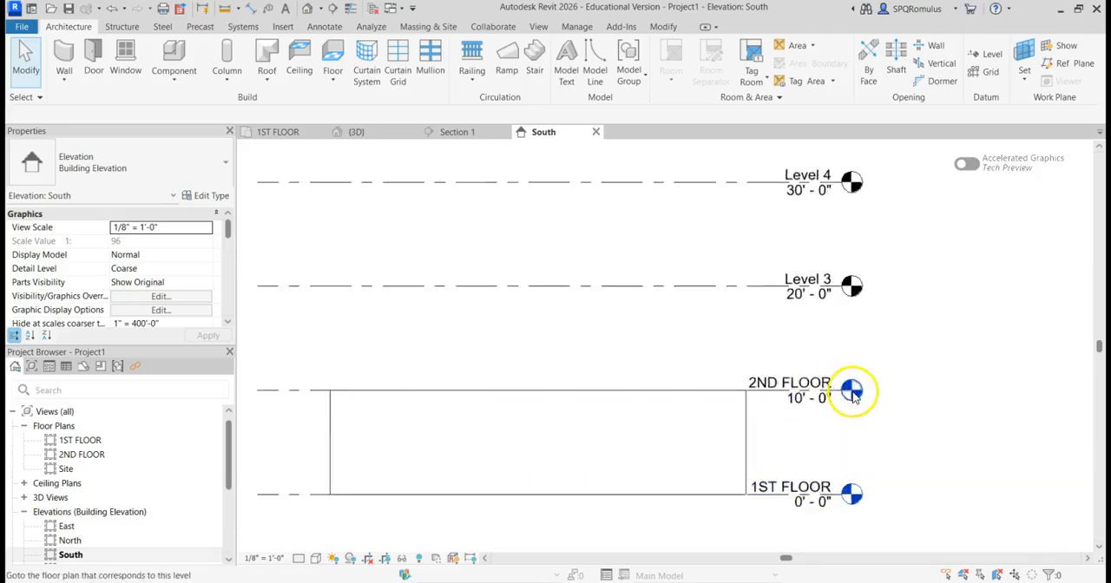
pyautogui.moveTo(898, 417); pyautogui.dragTo(699, 418, button='middle')
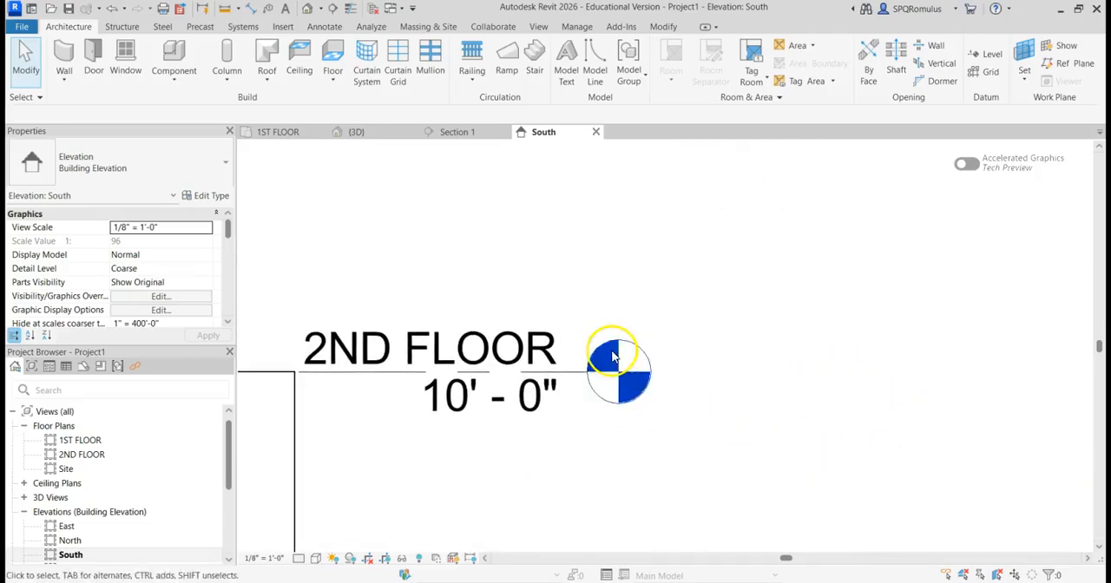
pyautogui.scroll(-3, 606, 348)
pyautogui.moveTo(632, 303); pyautogui.dragTo(645, 477, button='middle')
pyautogui.moveTo(753, 401); pyautogui.dragTo(863, 434, button='middle')
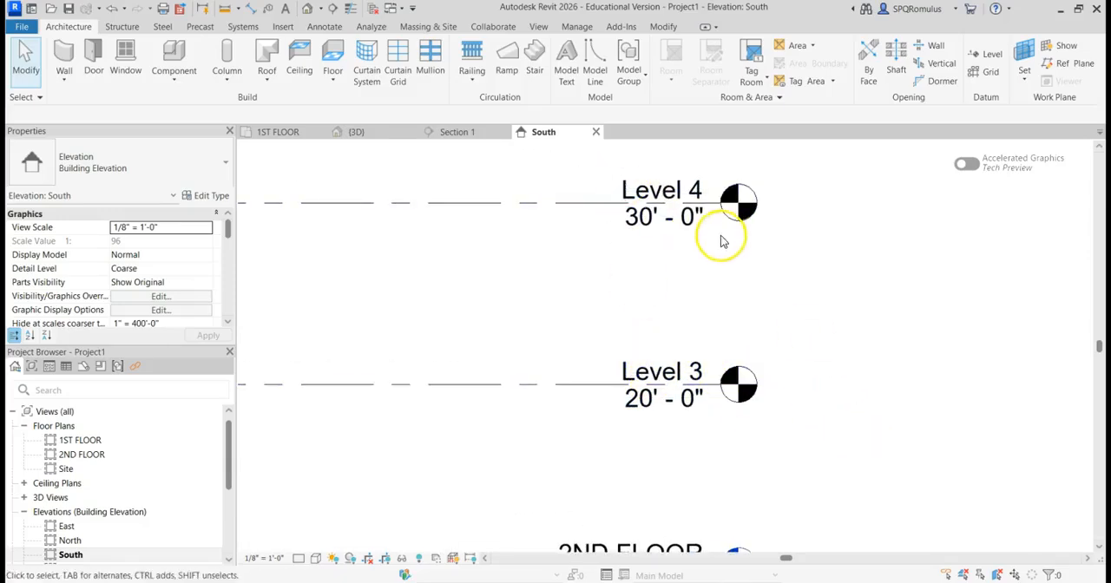
pyautogui.scroll(-2, 576, 272)
pyautogui.moveTo(470, 255); pyautogui.dragTo(690, 246, button='middle')
pyautogui.scroll(-1, 640, 239)
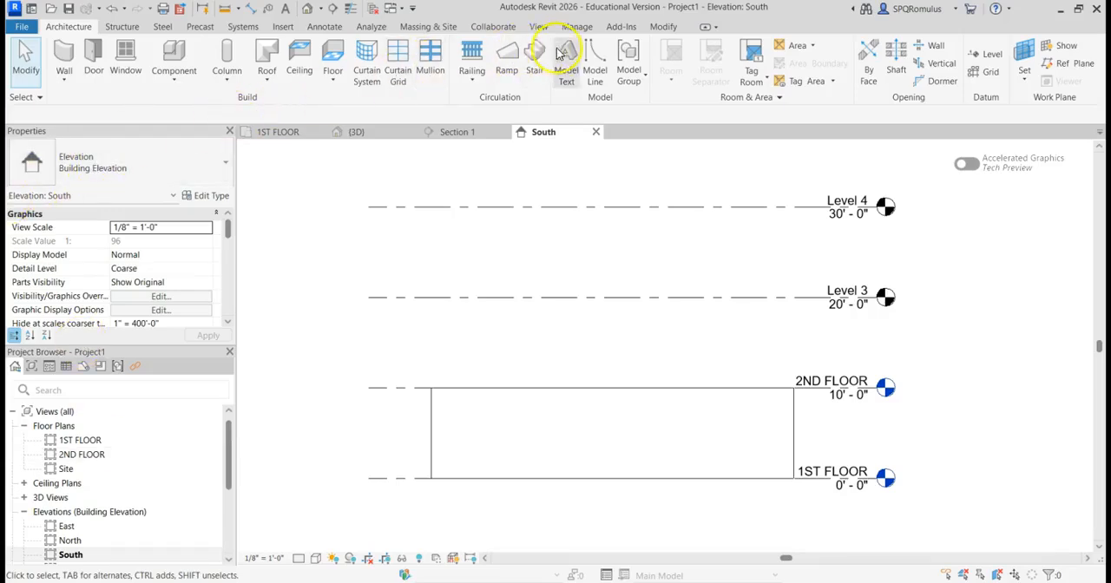
# Step: Create floor plan views for both Level 3 and Level 4
pyautogui.click(539, 27)
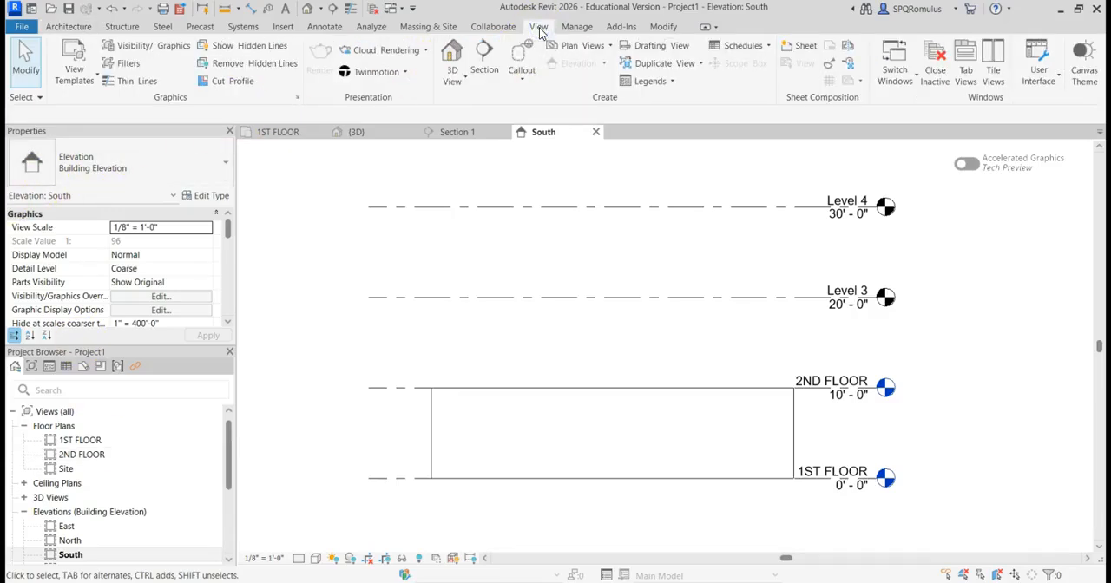
pyautogui.click(588, 51)
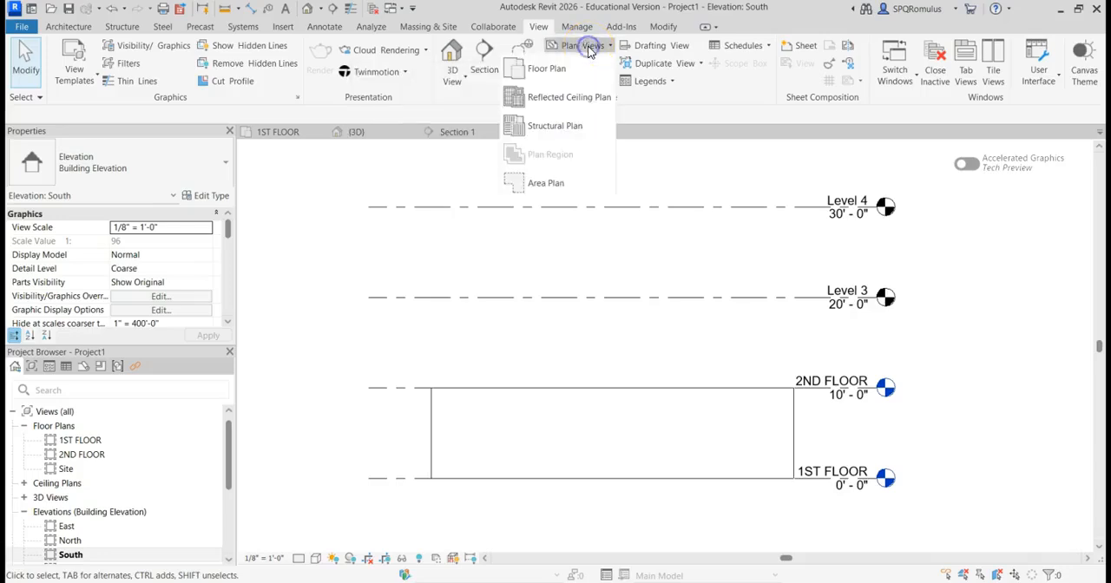
pyautogui.click(533, 69)
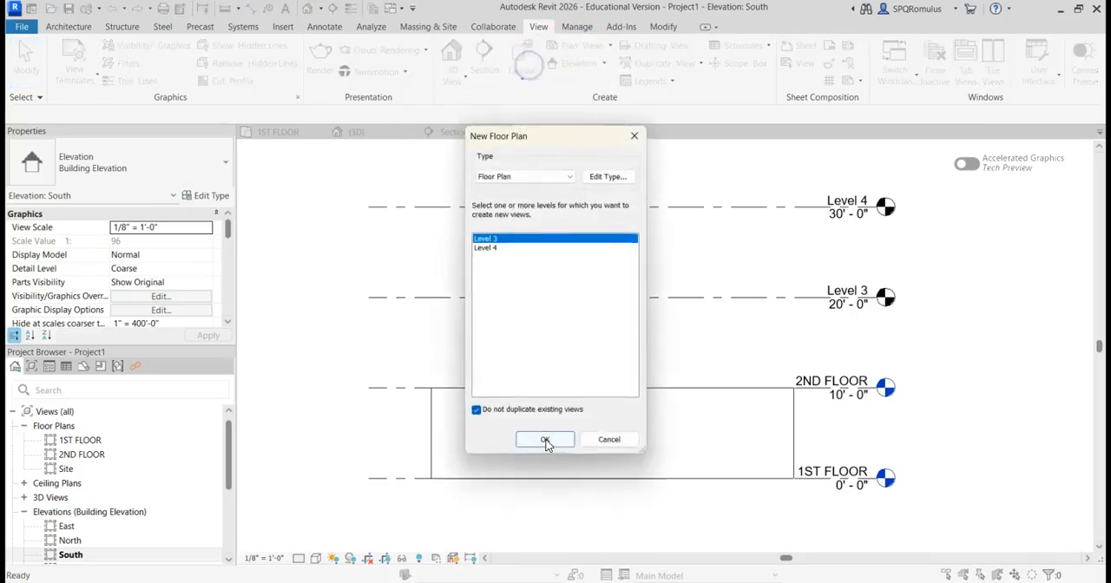
pyautogui.keyDown('shift'); pyautogui.click(485, 248); pyautogui.keyUp('shift')
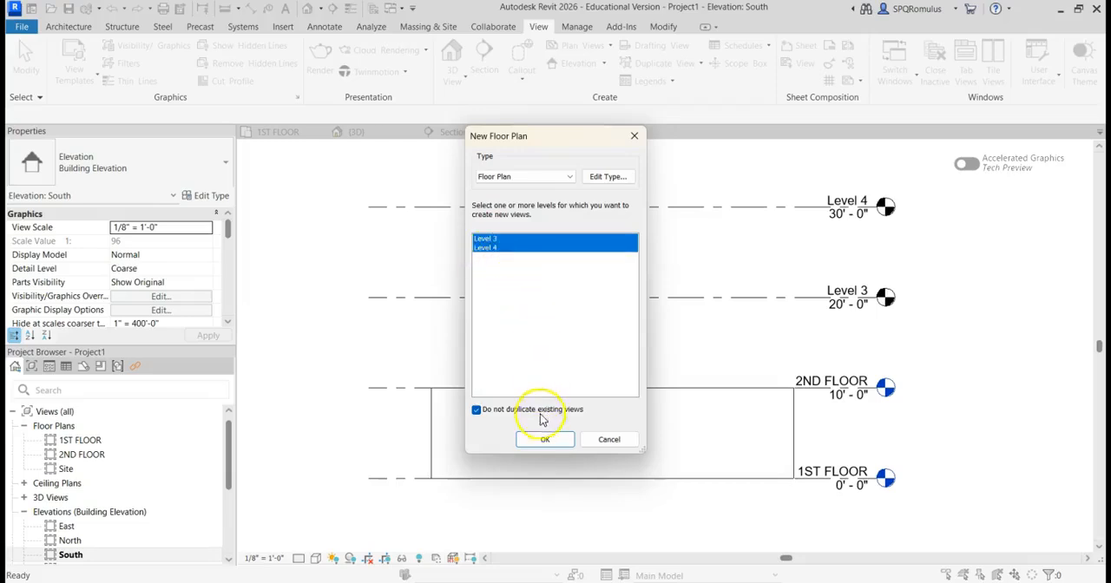
pyautogui.click(544, 441)
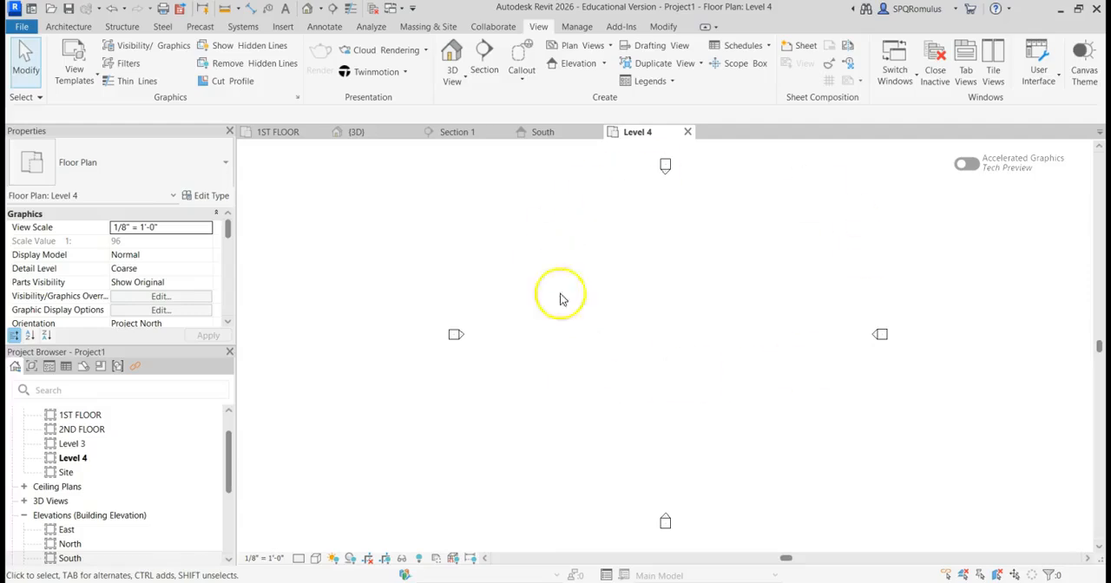
# Step: Return to the South elevation and check the heads of Level 3 and Level 4 and the list of floor plans
pyautogui.scroll(-2, 132, 464)
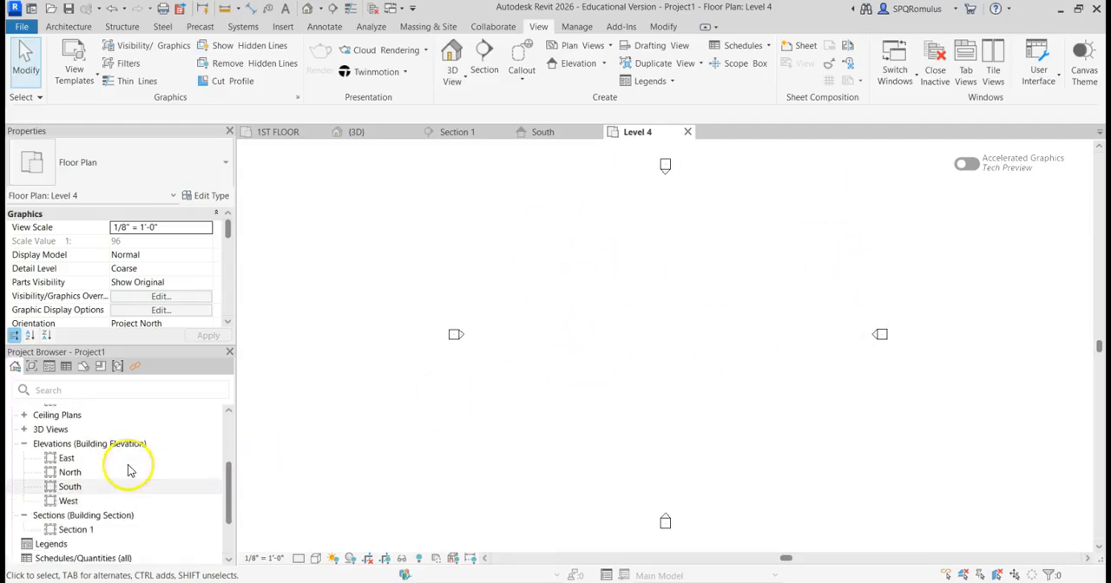
pyautogui.doubleClick(70, 487)
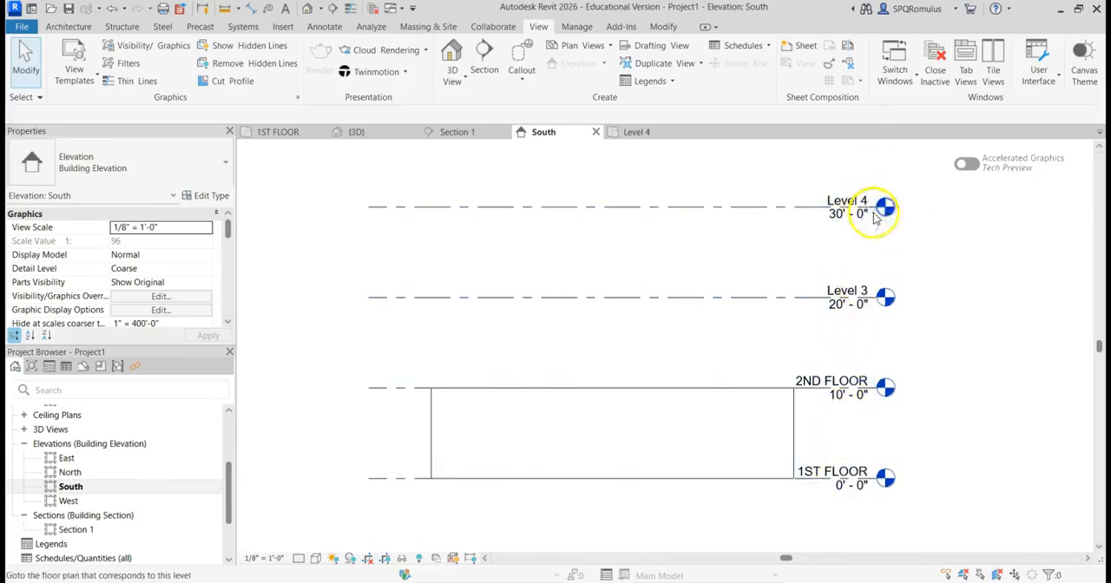
pyautogui.scroll(2, 906, 199)
pyautogui.scroll(2, 907, 199)
pyautogui.scroll(-3, 906, 207)
pyautogui.scroll(3, 101, 460)
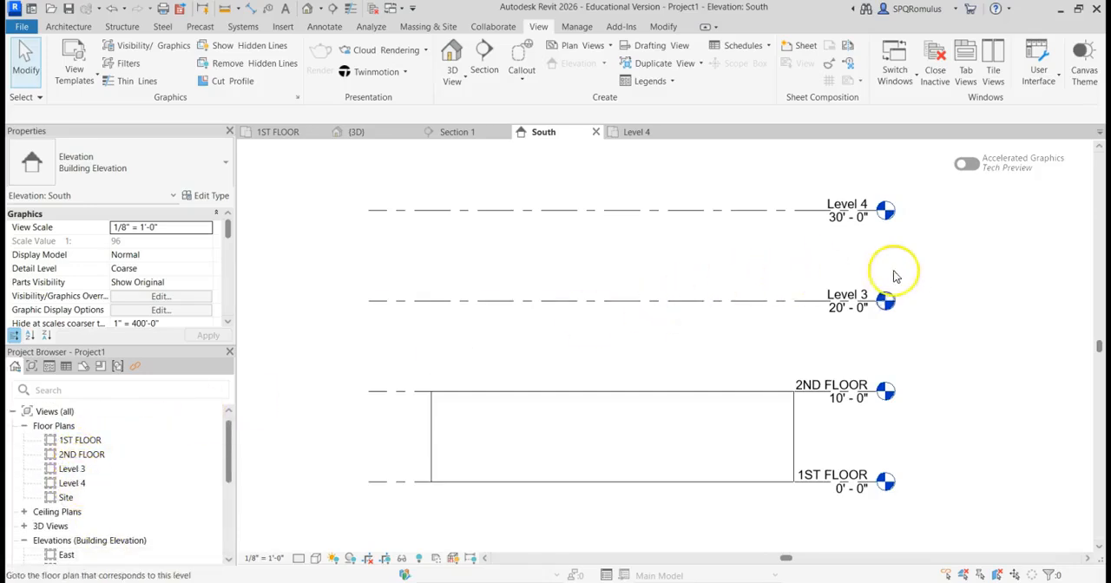
# Step: Rename Level 3 to 3RD FLOOR, renaming the corresponding views as well
pyautogui.scroll(2, 884, 330)
pyautogui.moveTo(975, 281); pyautogui.dragTo(942, 365, button='middle')
pyautogui.scroll(2, 940, 360)
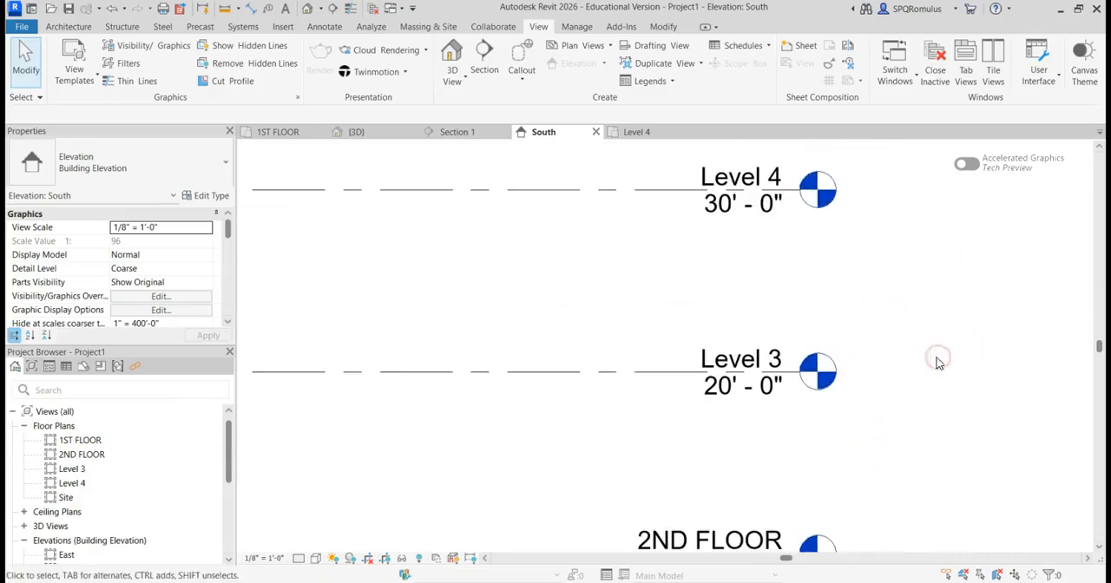
pyautogui.click(757, 359)
pyautogui.click(757, 361)
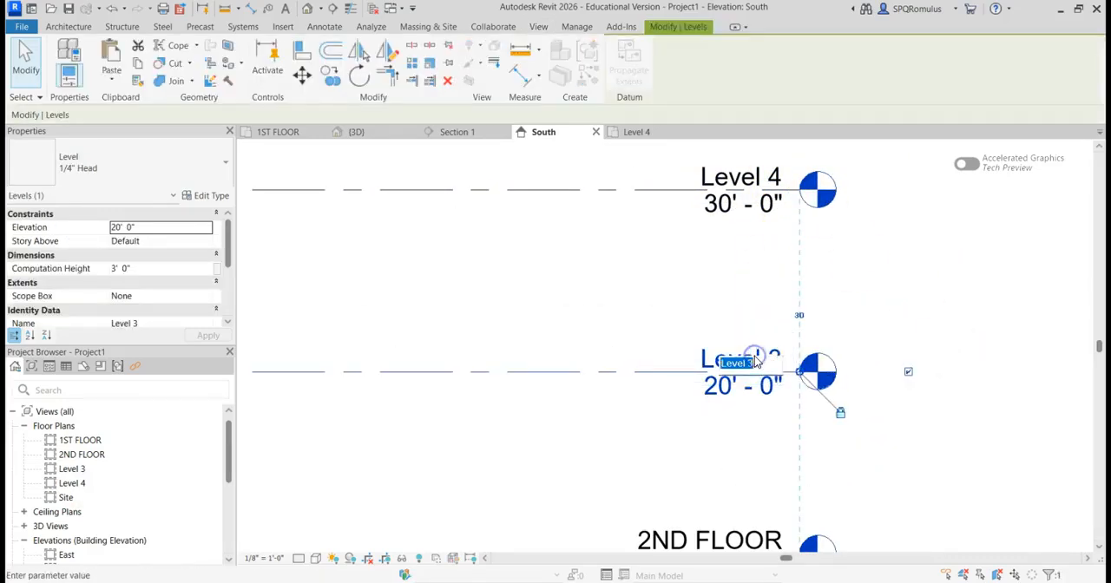
pyautogui.write('3RD FLOOR')
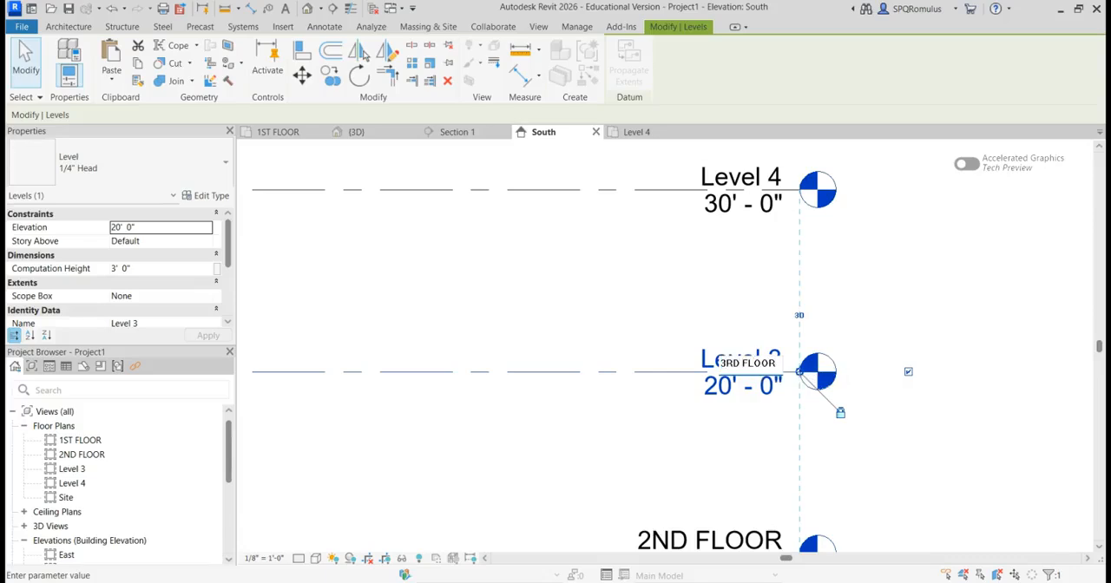
pyautogui.press('Return')
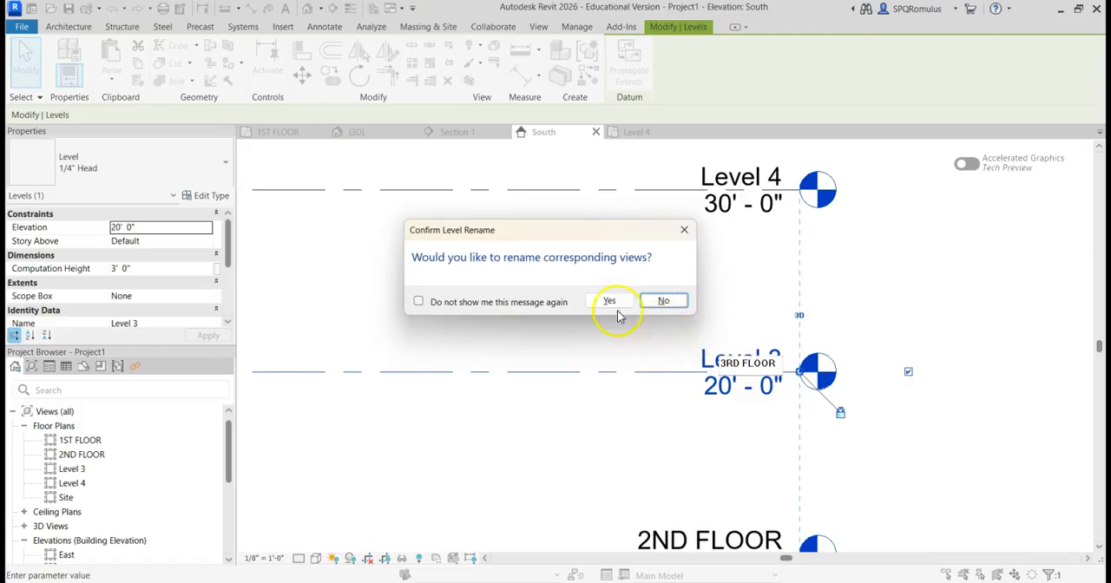
pyautogui.click(607, 302)
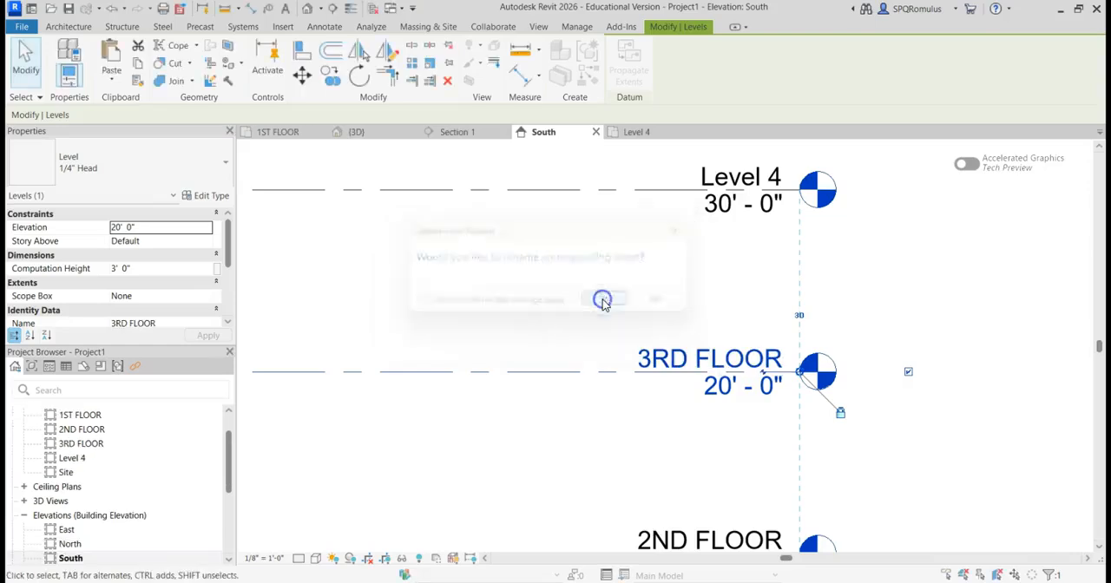
# Step: Rename Level 4 to ROOF, renaming the corresponding views as well
pyautogui.click(735, 175)
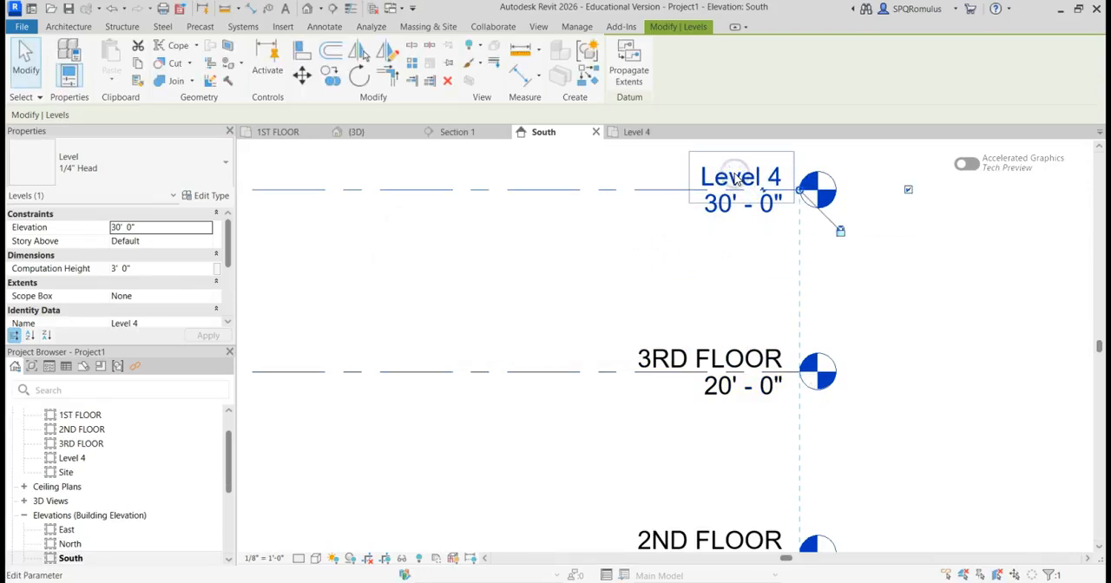
pyautogui.click(734, 178)
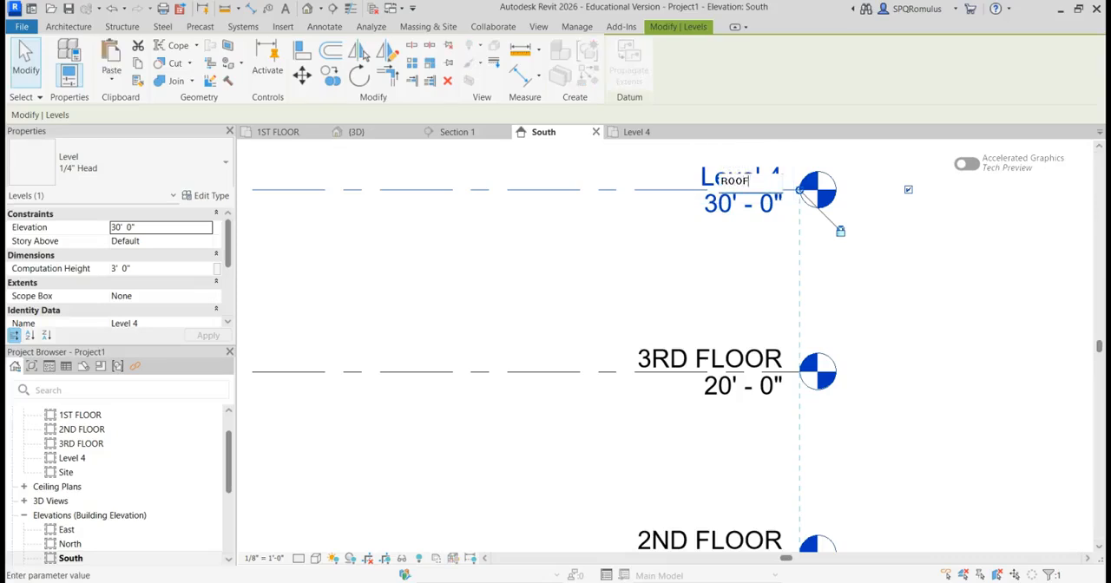
pyautogui.press('Return')
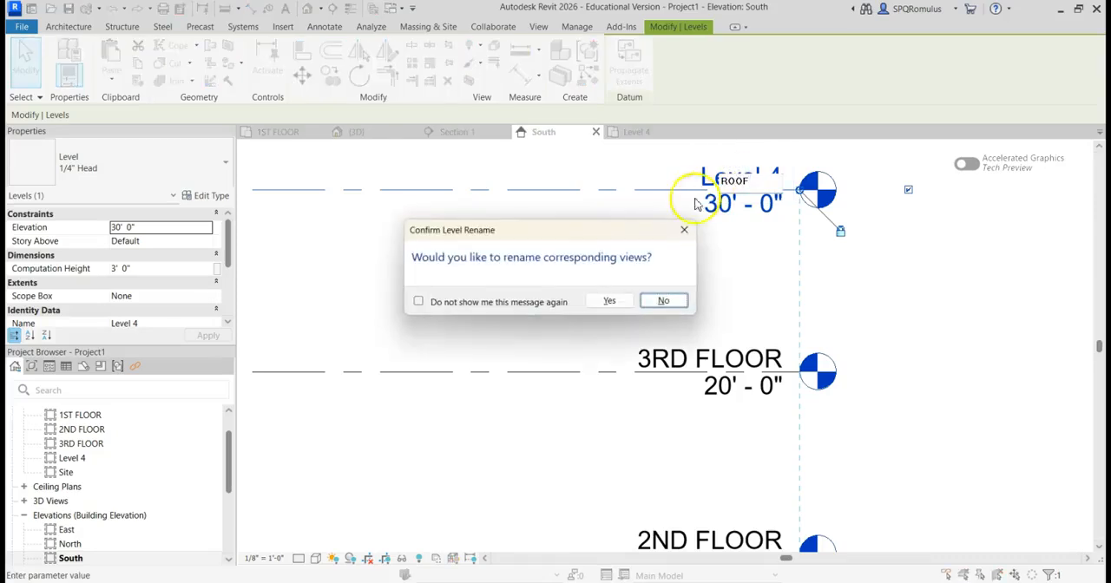
pyautogui.click(610, 302)
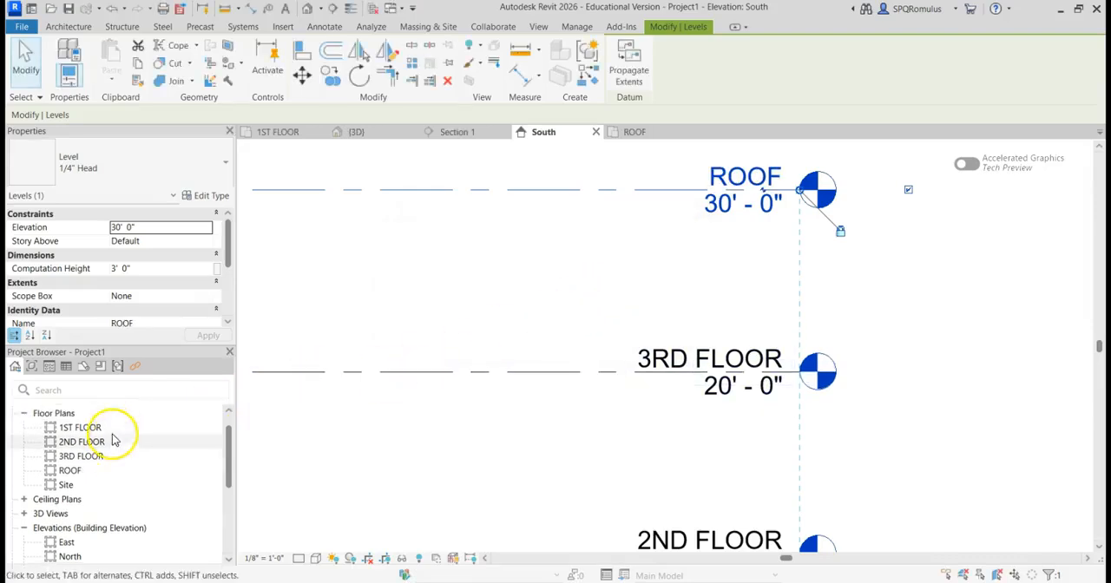
pyautogui.scroll(1, 112, 434)
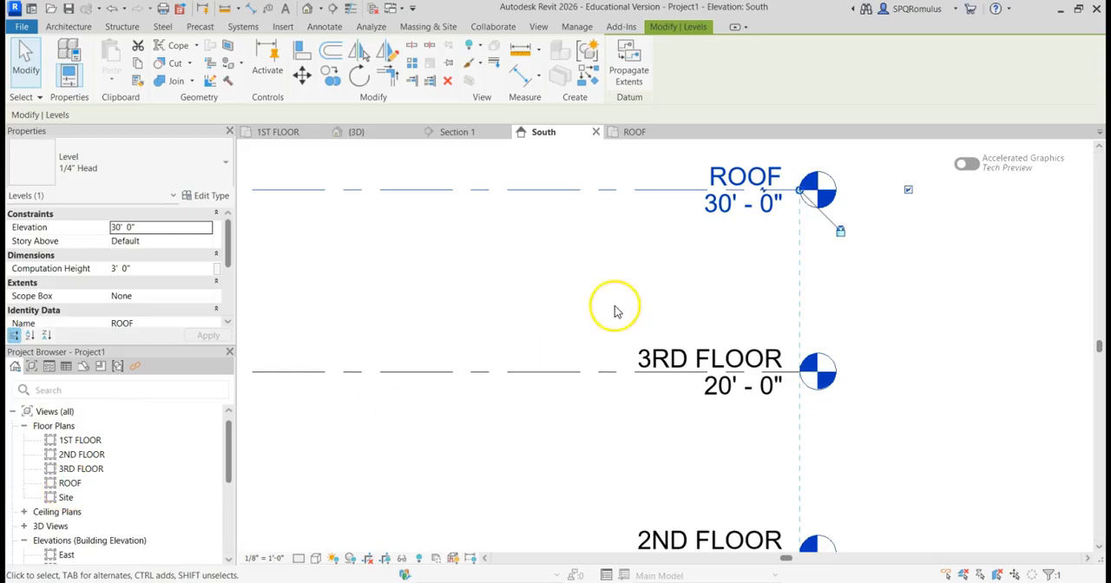
# Step: Set the top constraint of the wall in the South elevation to Up to level: ROOF, and deselect the wall
pyautogui.scroll(-4, 616, 310)
pyautogui.moveTo(573, 310); pyautogui.dragTo(692, 290, button='middle')
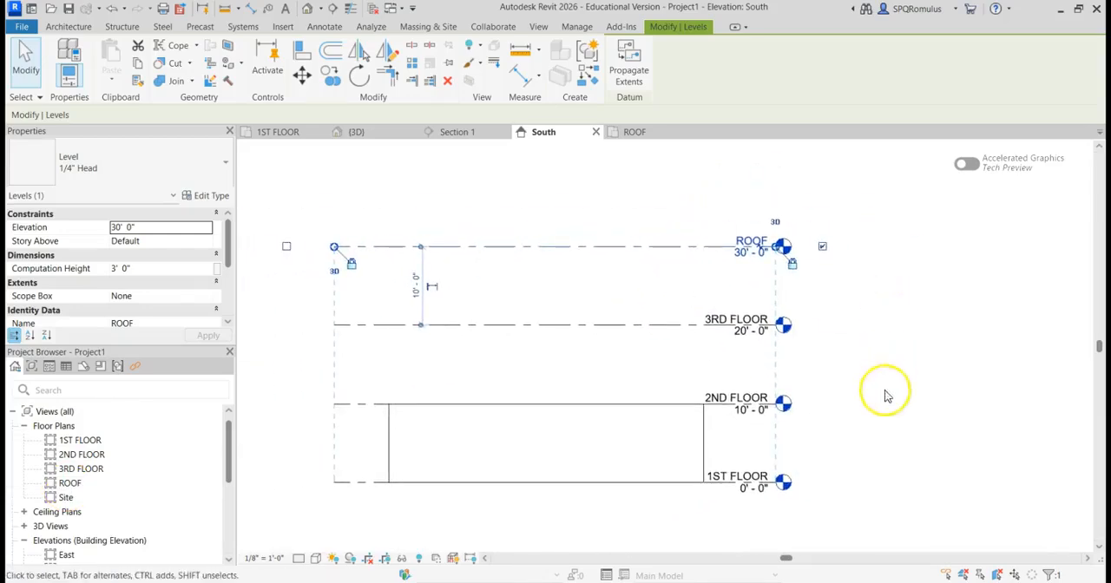
pyautogui.scroll(1, 826, 367)
pyautogui.moveTo(836, 337); pyautogui.dragTo(862, 333, button='middle')
pyautogui.scroll(-1, 833, 362)
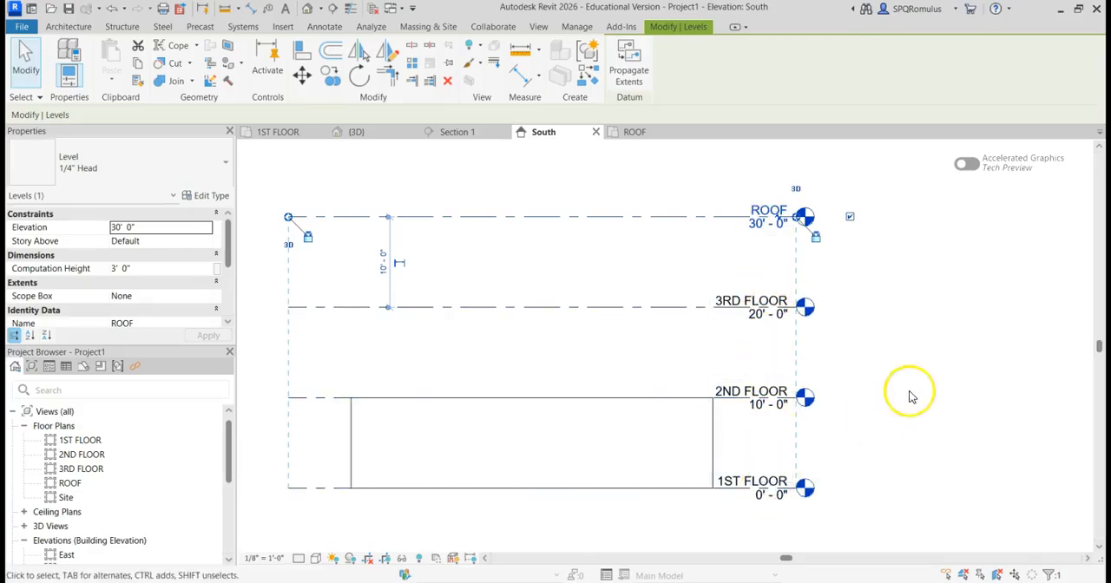
pyautogui.scroll(-3, 910, 397)
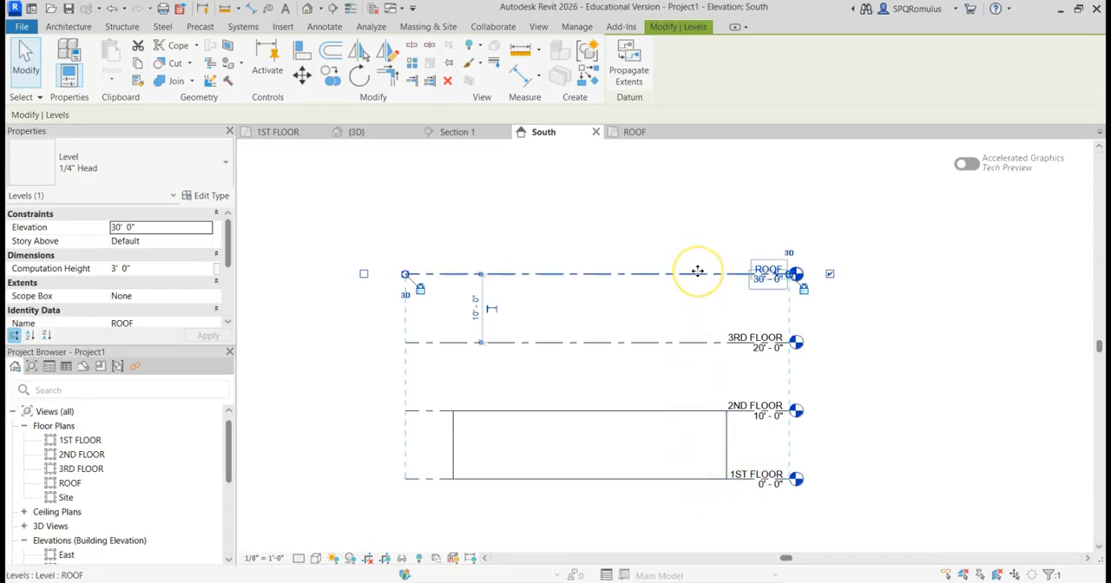
pyautogui.click(686, 417)
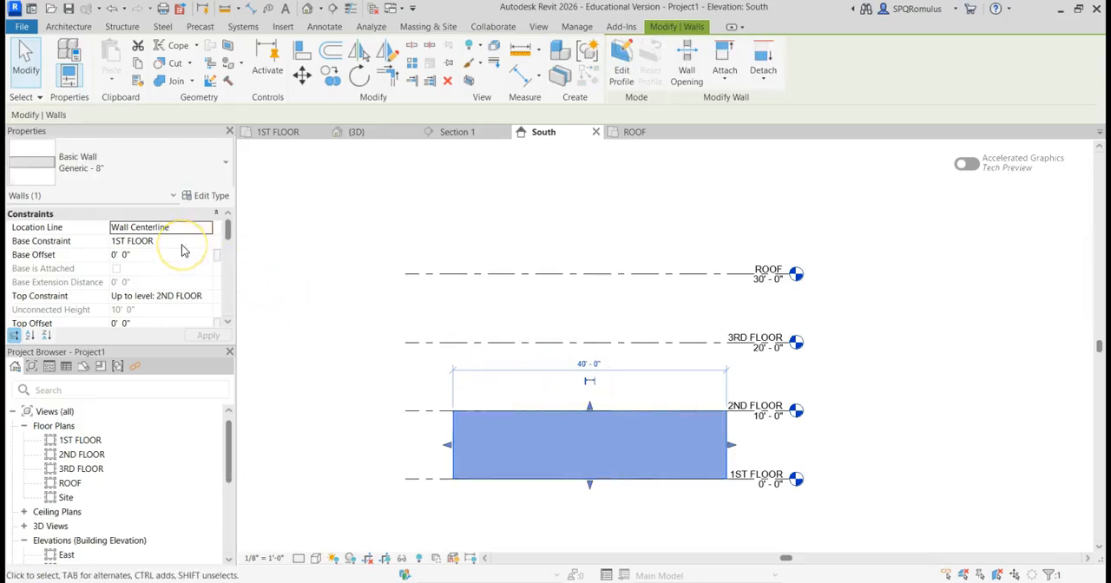
pyautogui.click(207, 300)
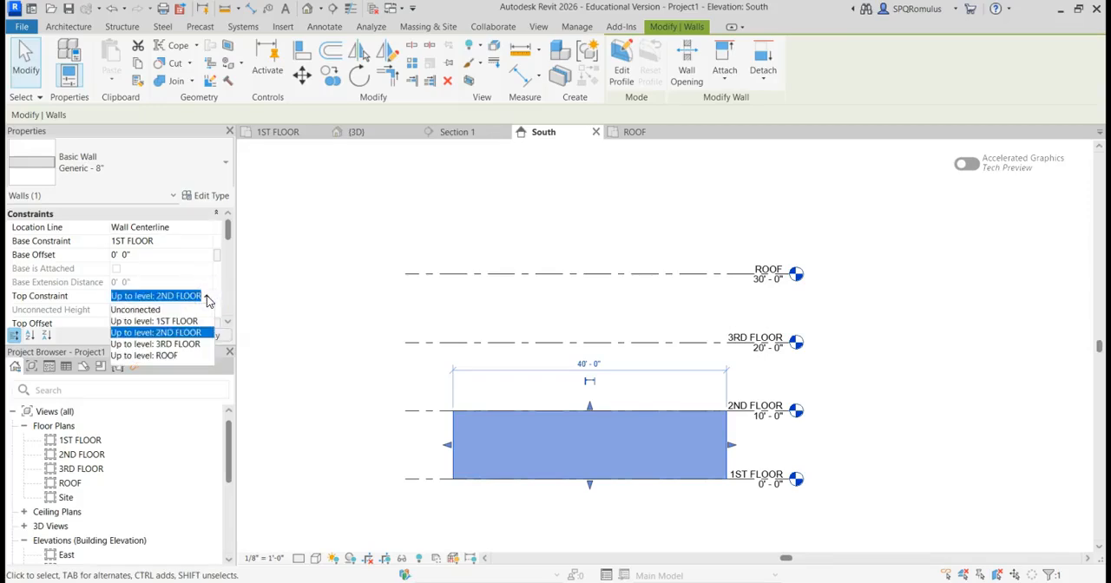
pyautogui.click(165, 356)
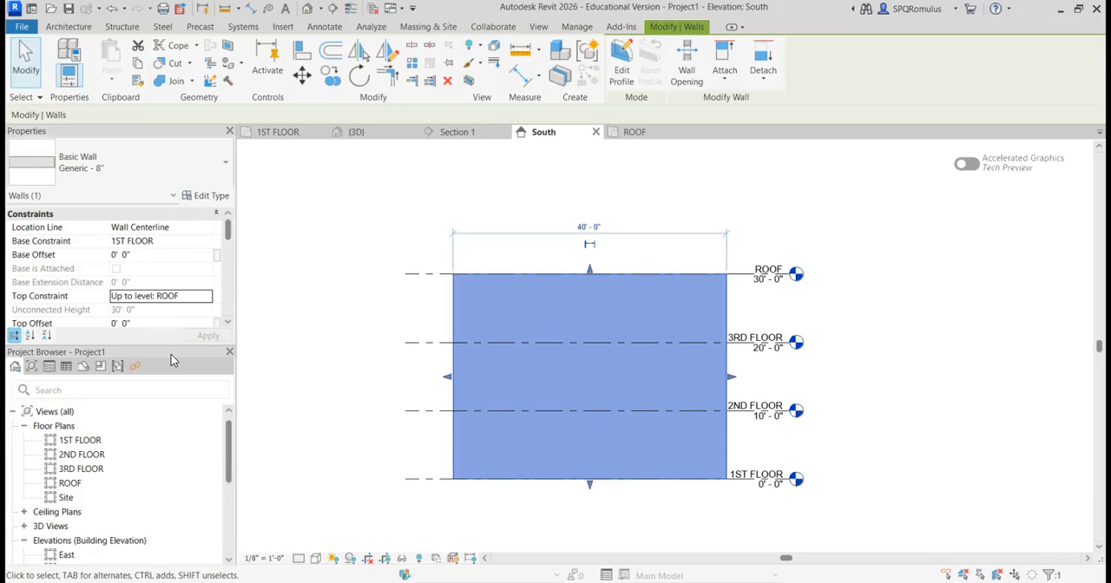
pyautogui.click(352, 228)
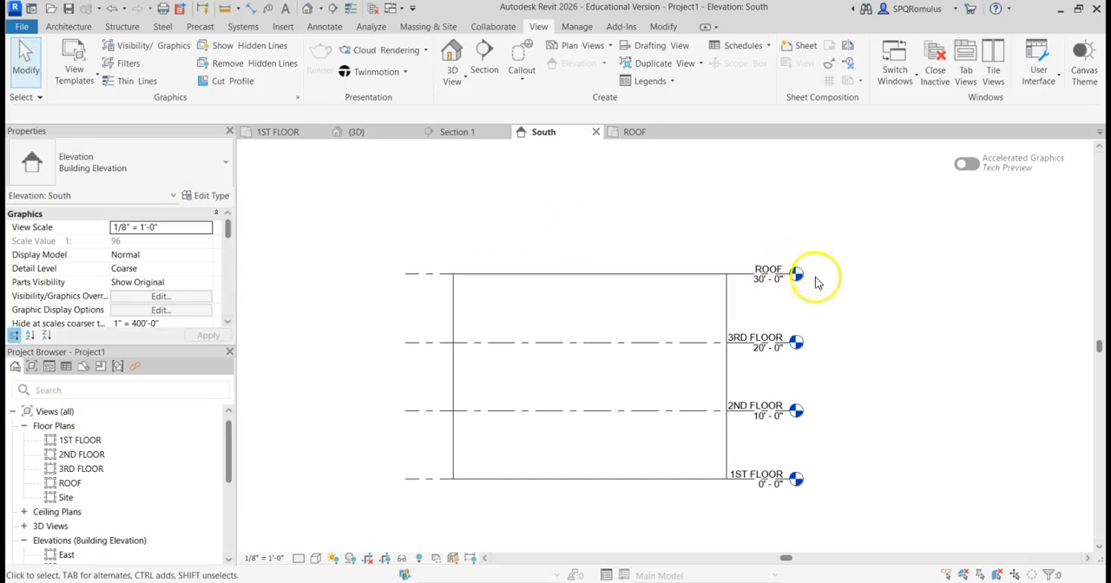
# Step: Set the ROOF level's elevation to 35'-0" and deselect the level
pyautogui.scroll(3, 828, 305)
pyautogui.moveTo(827, 305); pyautogui.dragTo(834, 376, button='middle')
pyautogui.scroll(1, 786, 329)
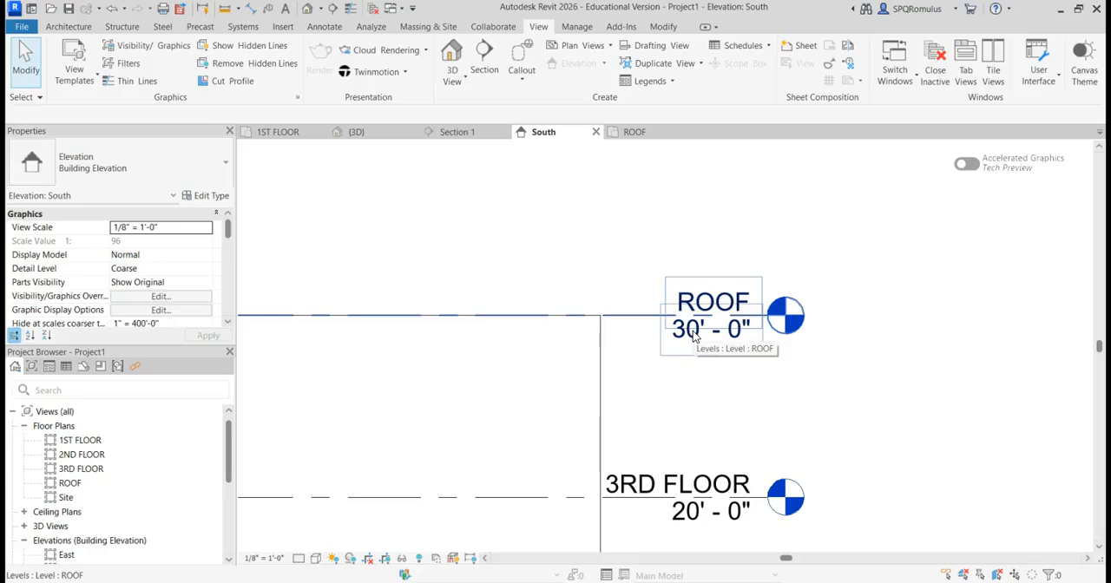
pyautogui.click(694, 337)
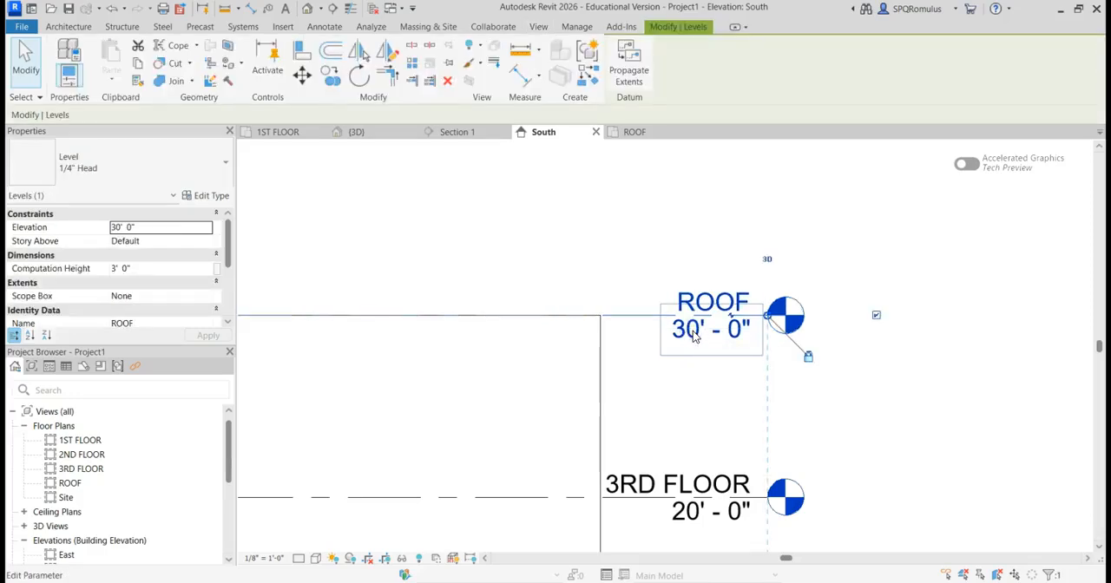
pyautogui.click(694, 337)
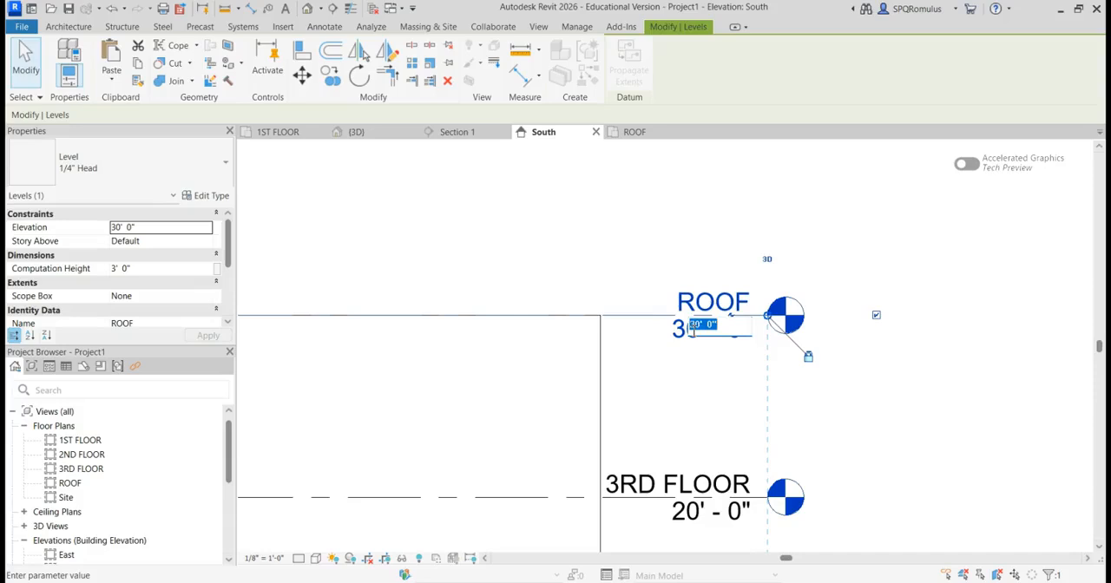
pyautogui.write('35')
pyautogui.press('Return')
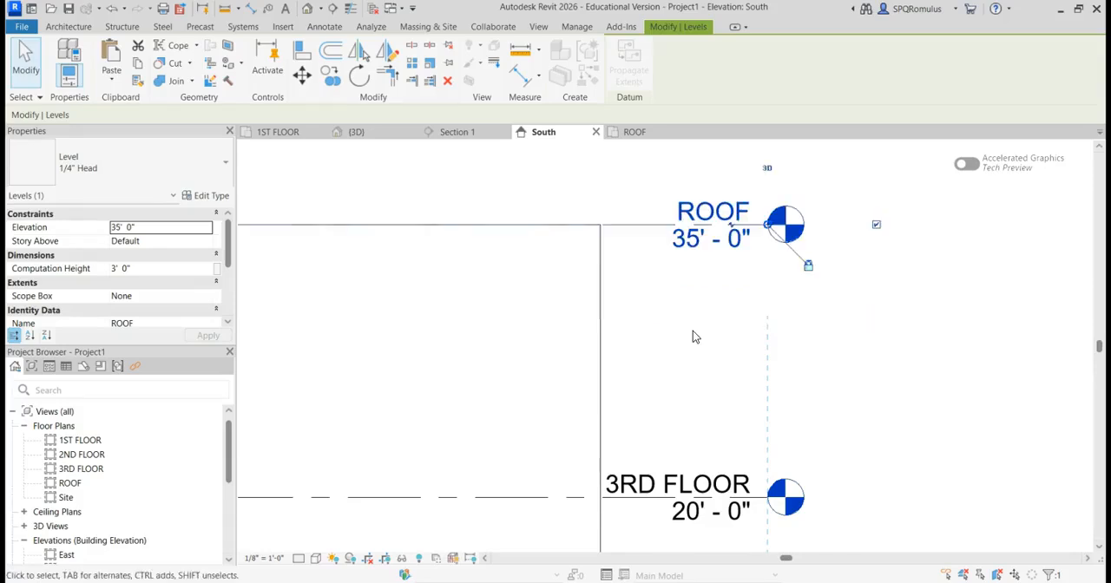
pyautogui.scroll(-5, 693, 337)
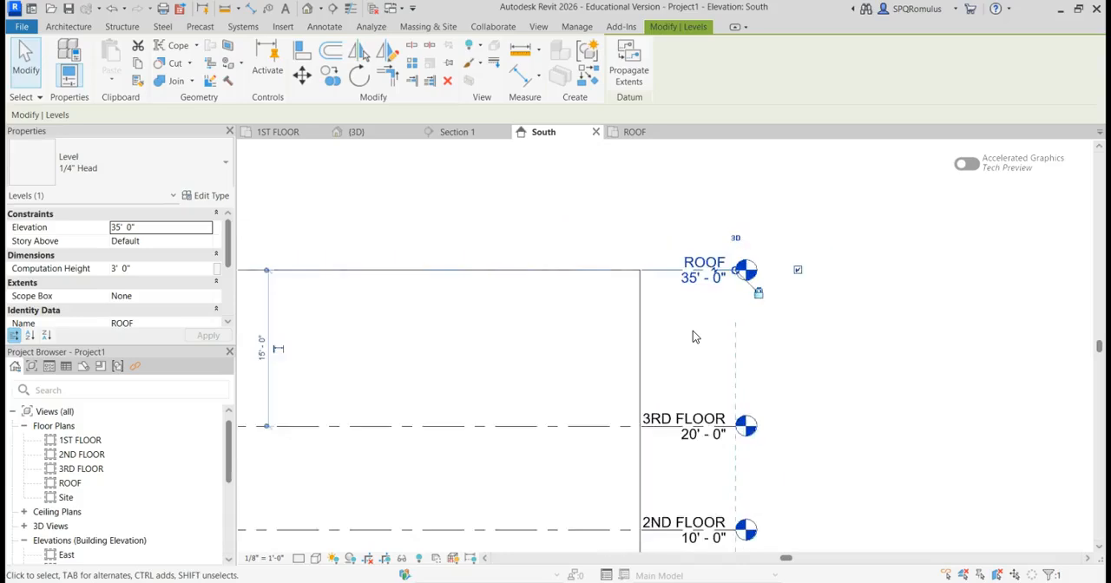
pyautogui.moveTo(697, 344); pyautogui.dragTo(796, 324, button='middle')
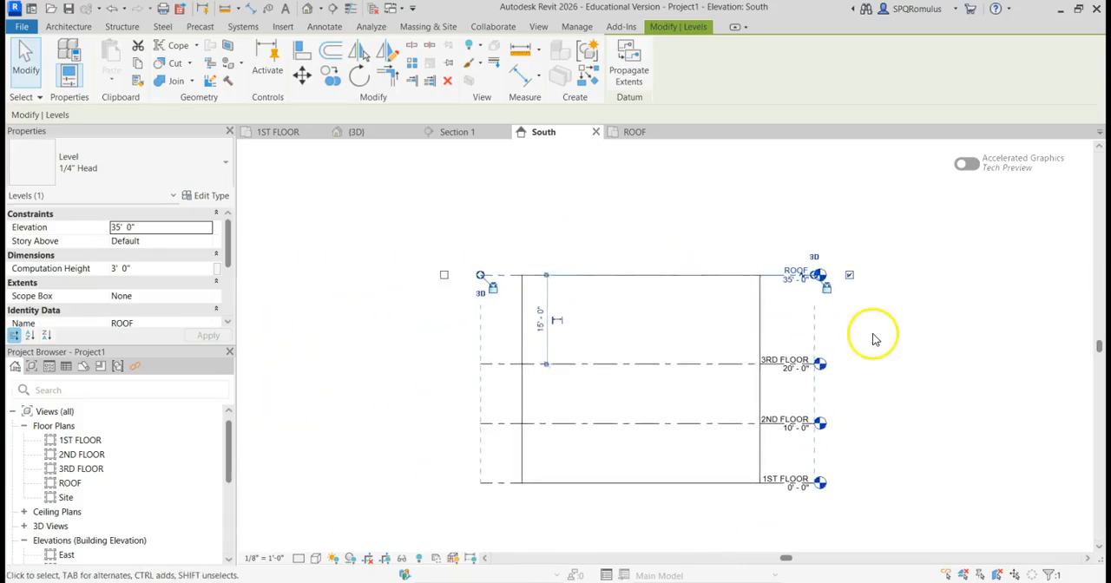
pyautogui.click(873, 334)
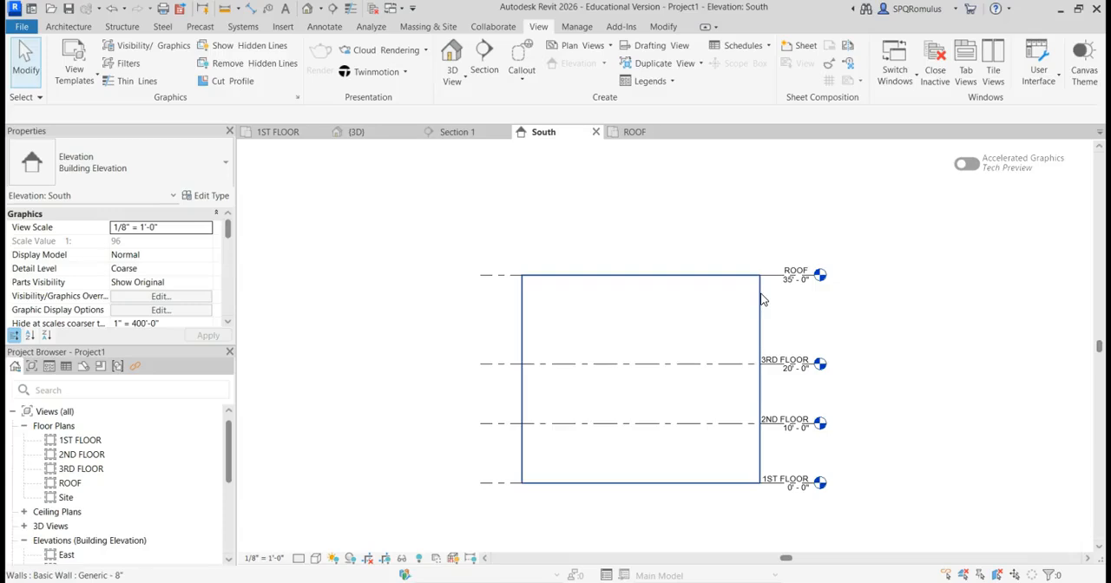
# Step: Set the 2ND FLOOR level's elevation to 12'-0"
pyautogui.scroll(4, 808, 406)
pyautogui.moveTo(803, 394); pyautogui.dragTo(831, 327, button='middle')
pyautogui.scroll(1, 830, 327)
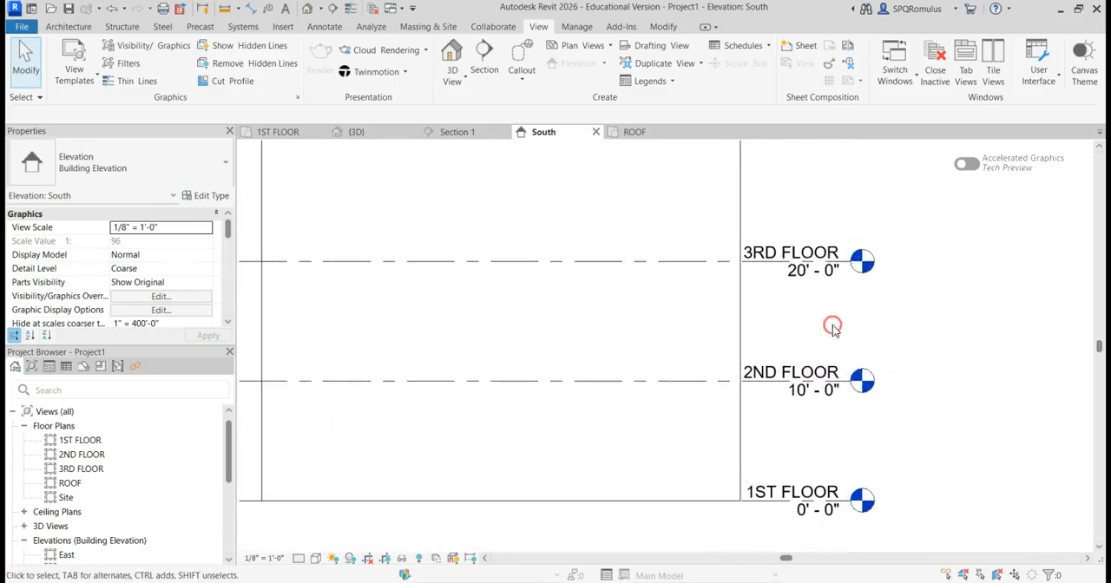
pyautogui.click(803, 401)
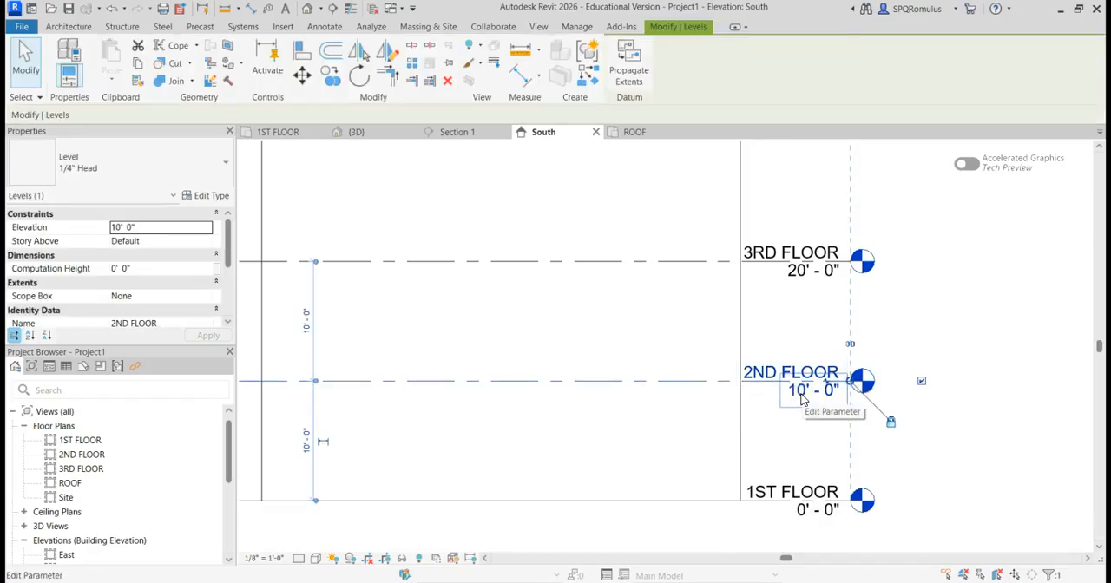
pyautogui.click(804, 401)
pyautogui.write('12')
pyautogui.press('Return')
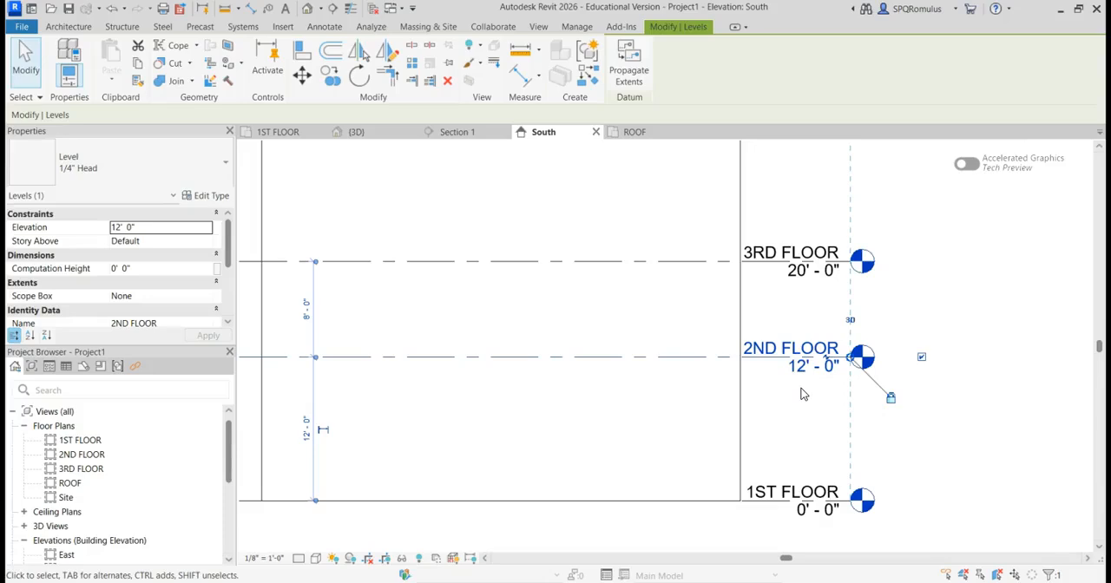
# Step: Set the 3RD FLOOR level's elevation to 22'-0" in the South elevation
pyautogui.scroll(-2, 920, 303)
pyautogui.moveTo(923, 303); pyautogui.dragTo(921, 411, button='middle')
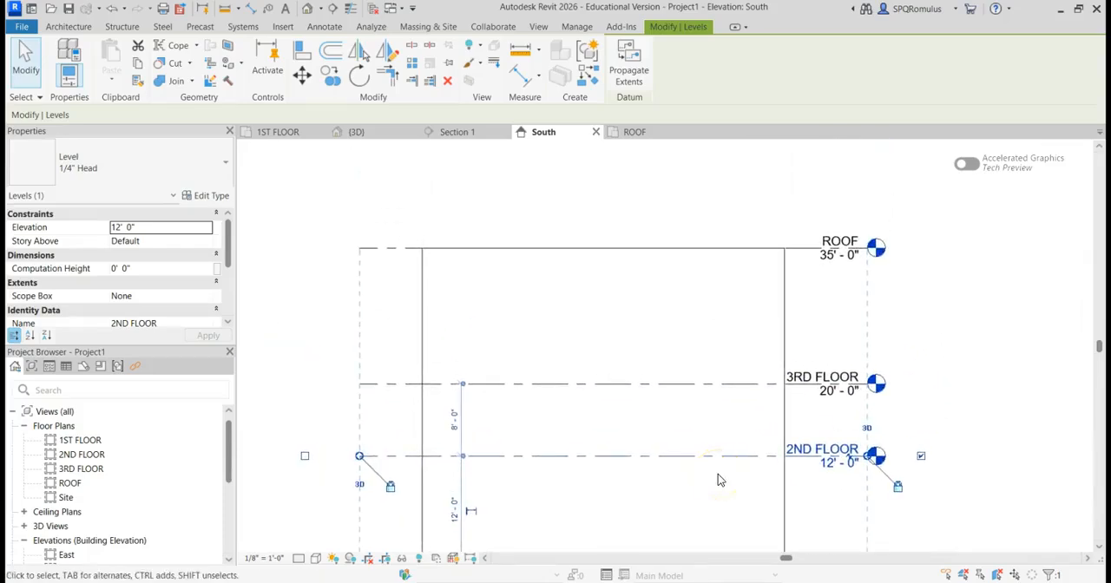
pyautogui.click(829, 401)
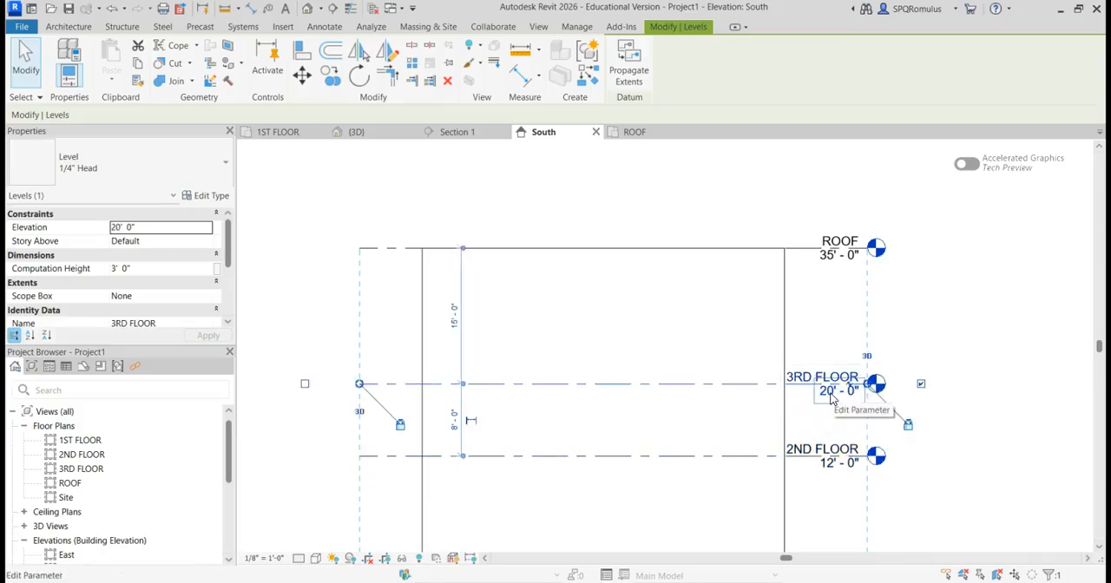
pyautogui.click(830, 395)
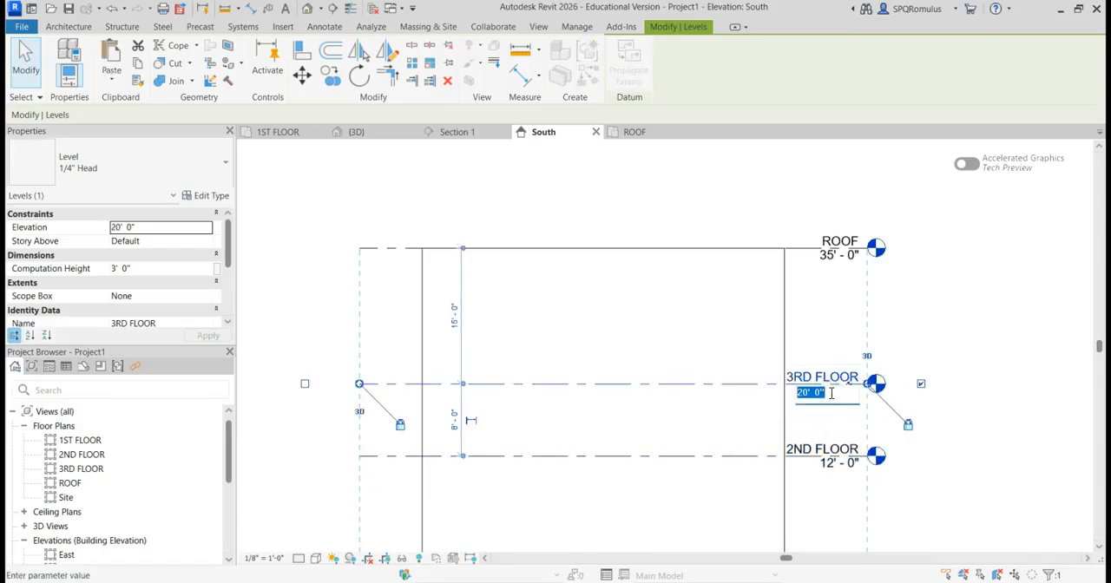
pyautogui.write('22')
pyautogui.press('Return')
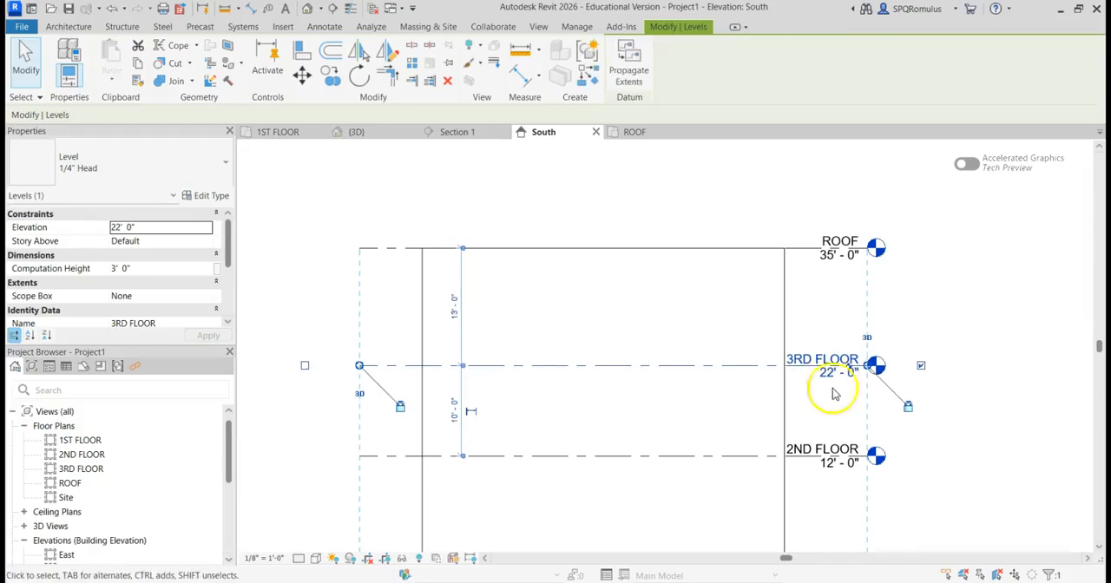
# Step: Set the 1ST FLOOR level's elevation to -2'-0" and deselect the level
pyautogui.scroll(-2, 774, 362)
pyautogui.moveTo(773, 362); pyautogui.dragTo(718, 278, button='middle')
pyautogui.scroll(2, 735, 447)
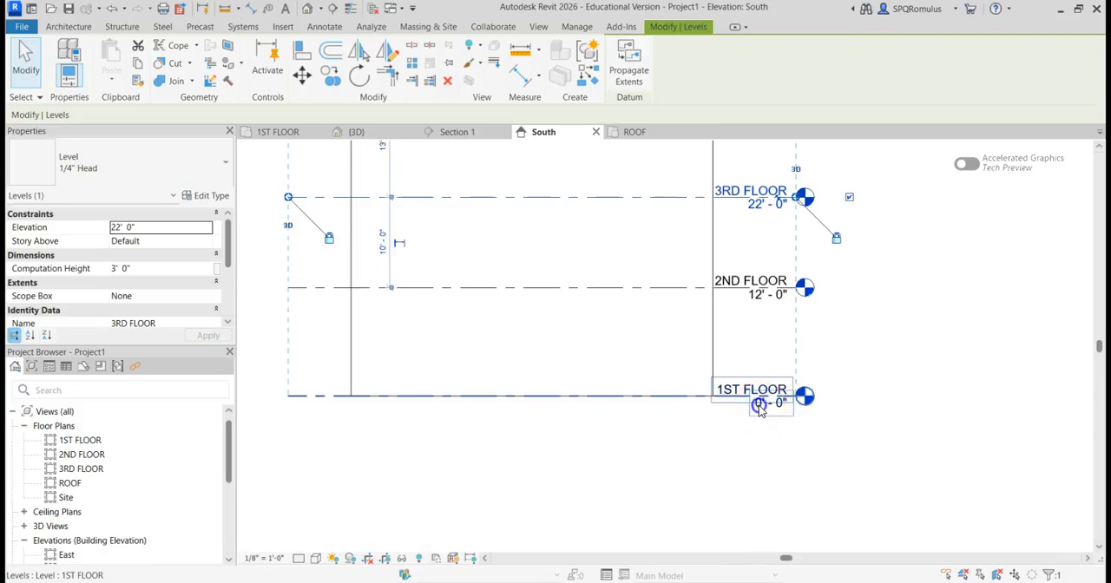
pyautogui.click(760, 409)
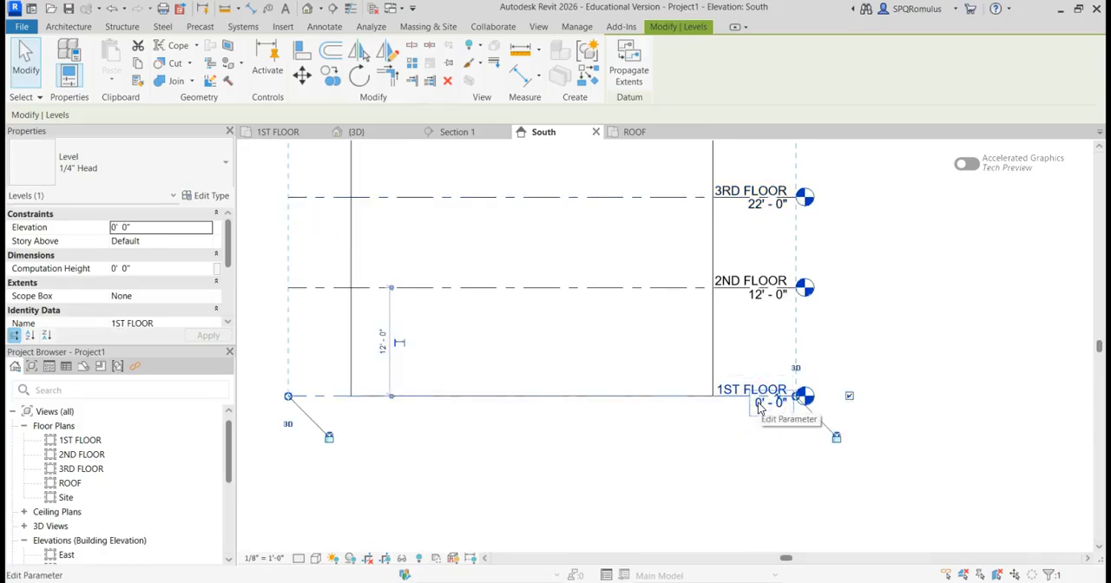
pyautogui.click(759, 406)
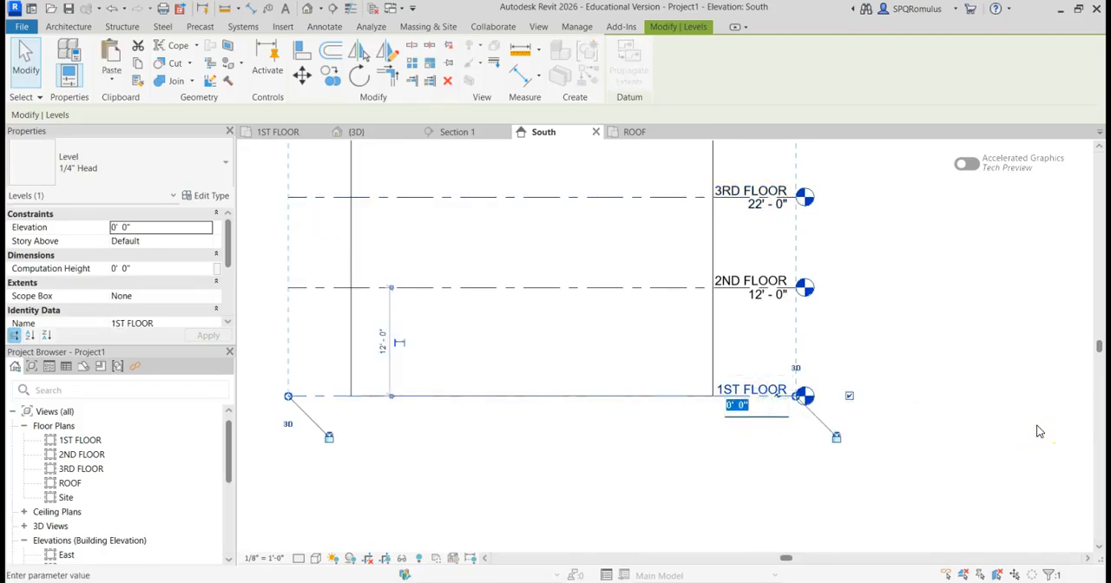
pyautogui.write('-2')
pyautogui.press('Return')
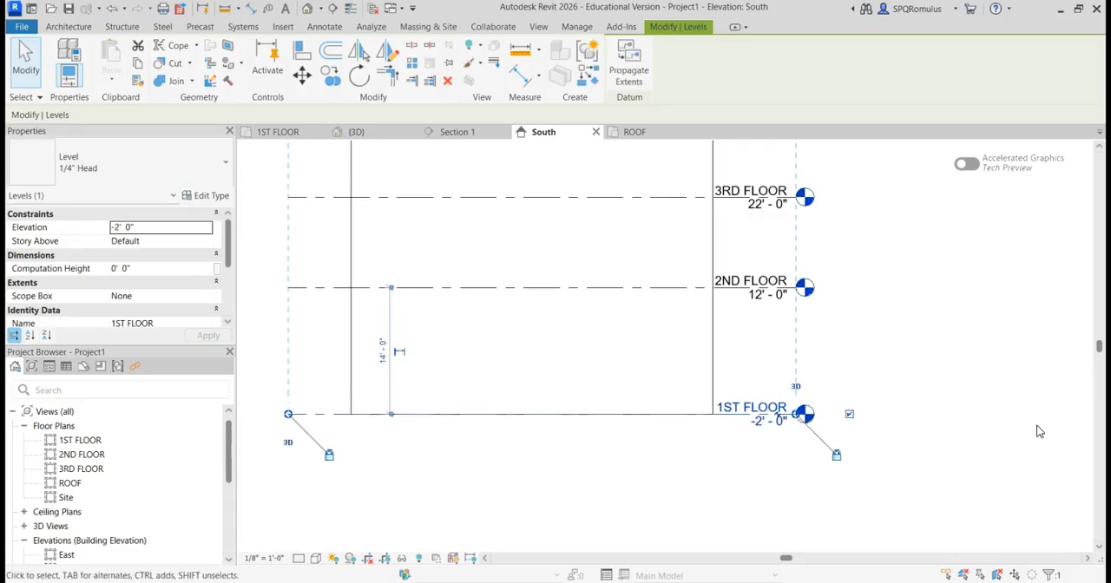
pyautogui.click(953, 377)
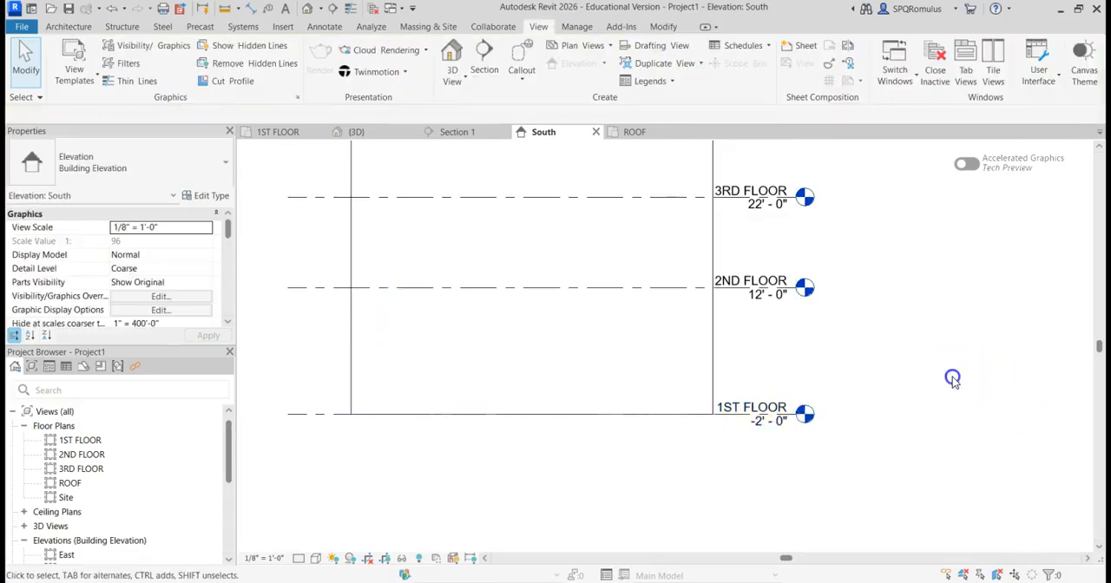
# Step: Open the default 3D view, dismissing the save reminder without saving, and examine the full wall together with its levels
pyautogui.scroll(-1, 924, 364)
pyautogui.moveTo(916, 358); pyautogui.dragTo(912, 424, button='middle')
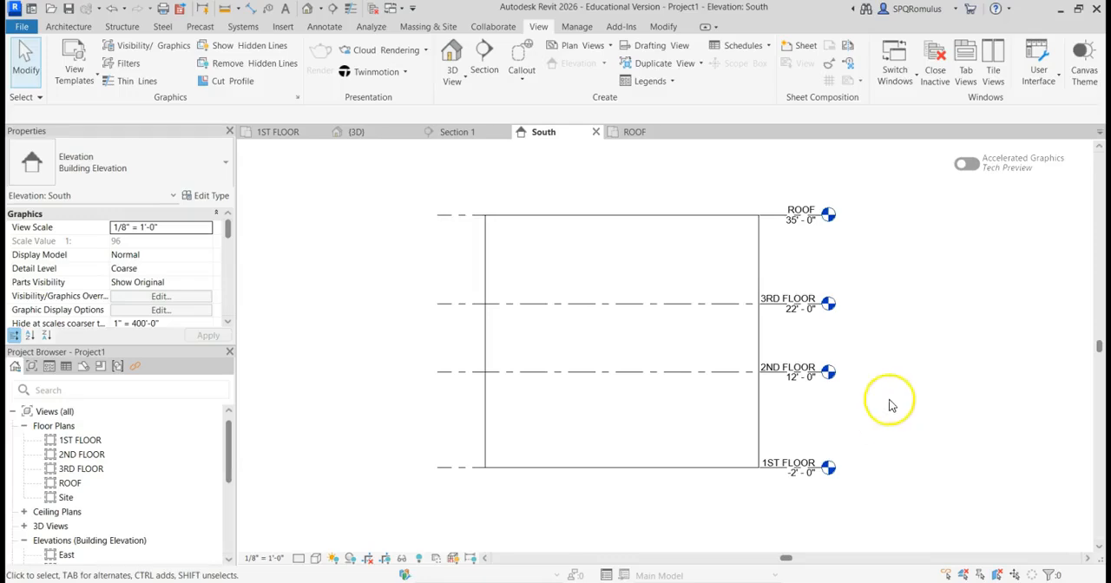
pyautogui.moveTo(930, 255); pyautogui.dragTo(872, 267, button='middle')
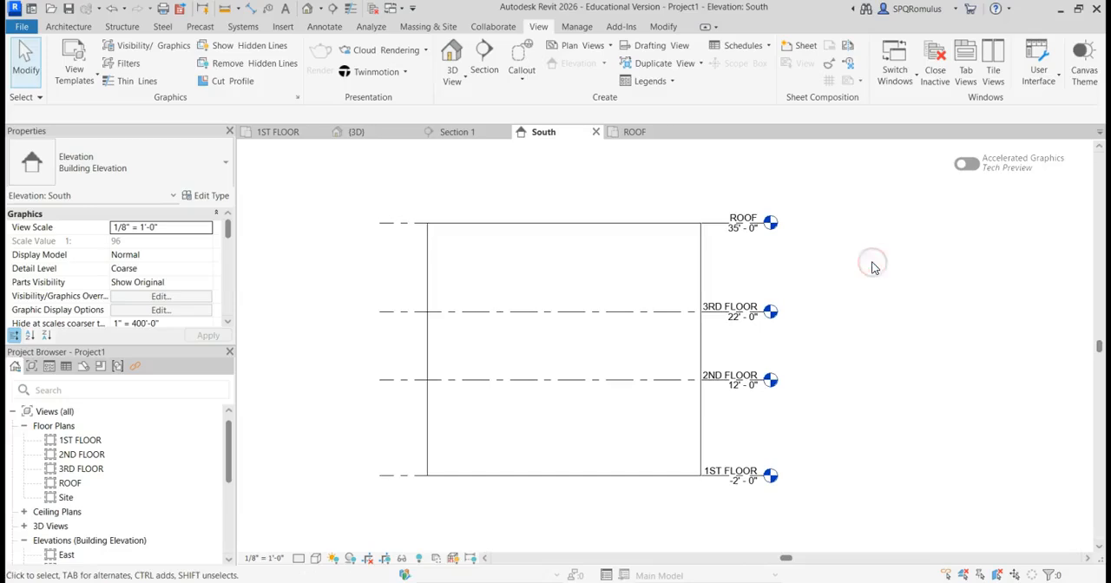
pyautogui.click(308, 9)
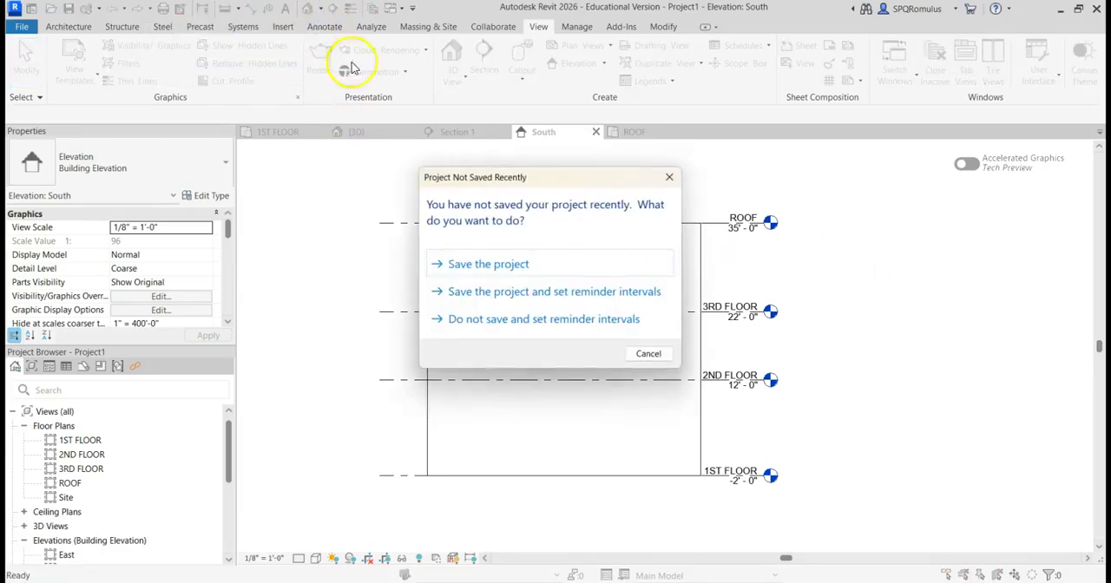
pyautogui.click(645, 354)
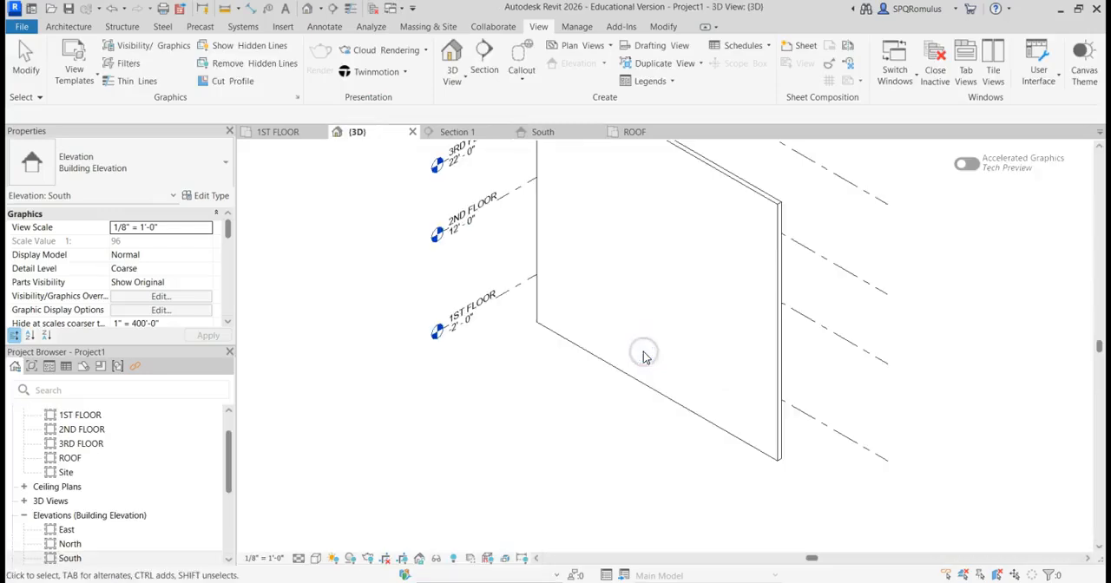
pyautogui.scroll(-3, 641, 295)
pyautogui.moveTo(669, 225); pyautogui.dragTo(559, 346, button='middle')
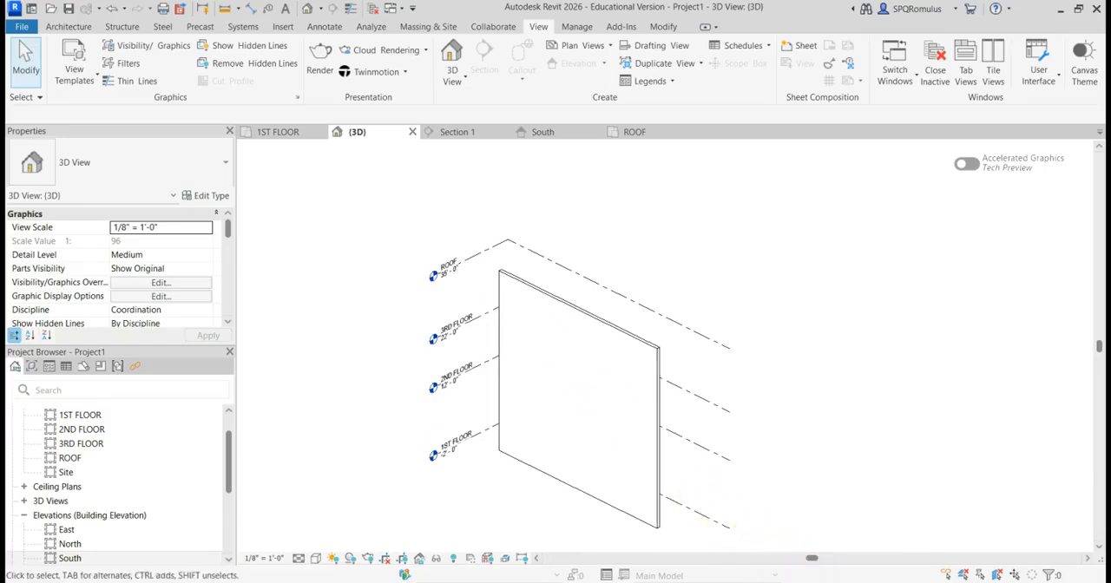
pyautogui.hotkey('alt', 'Tab')
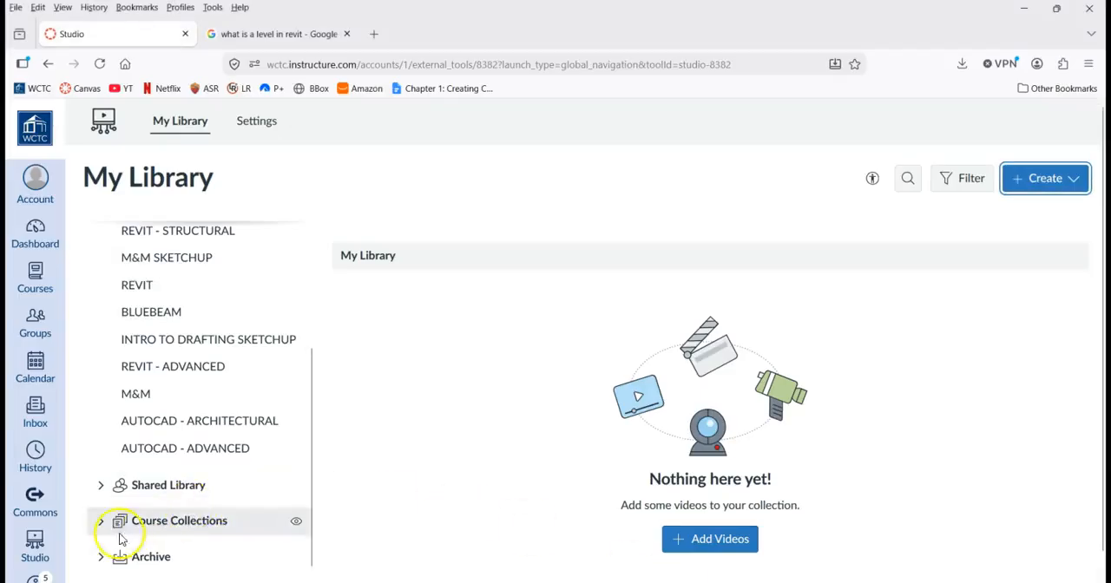